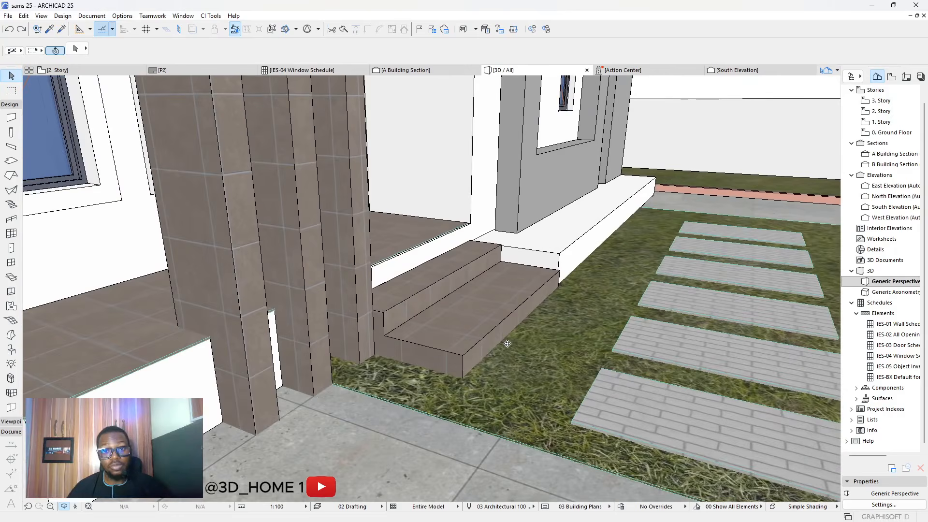
Step: Examine the tiled entrance steps and measure the height of the porch platform at its outer front corner
drag(508, 301, 367, 291)
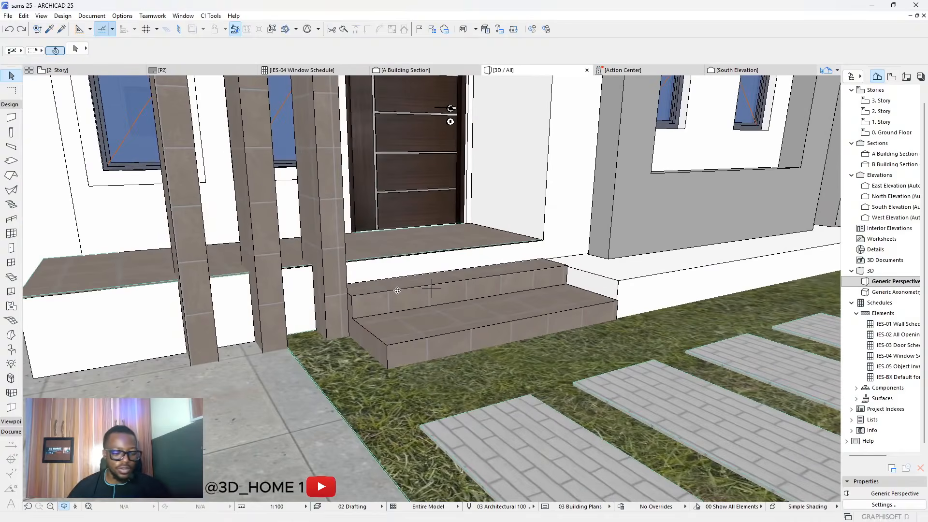
drag(471, 285, 526, 243)
drag(558, 288, 326, 274)
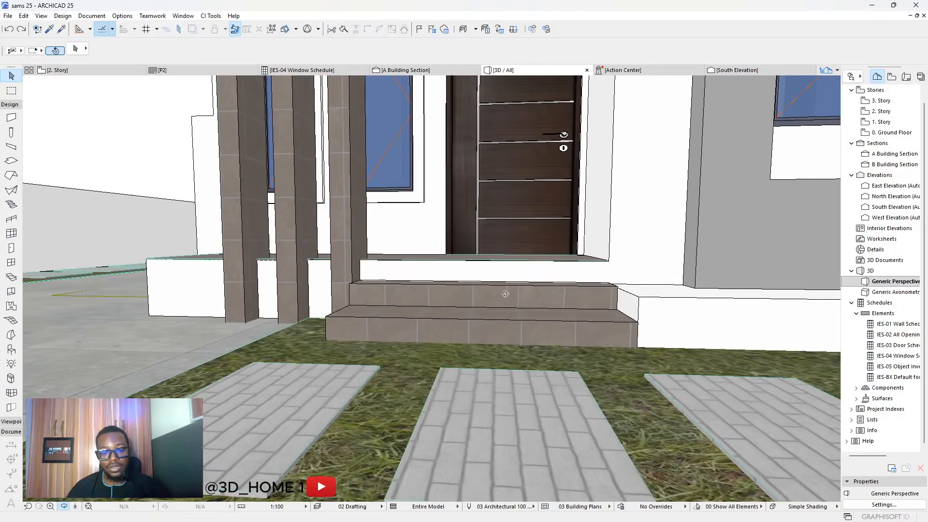
drag(512, 287, 593, 223)
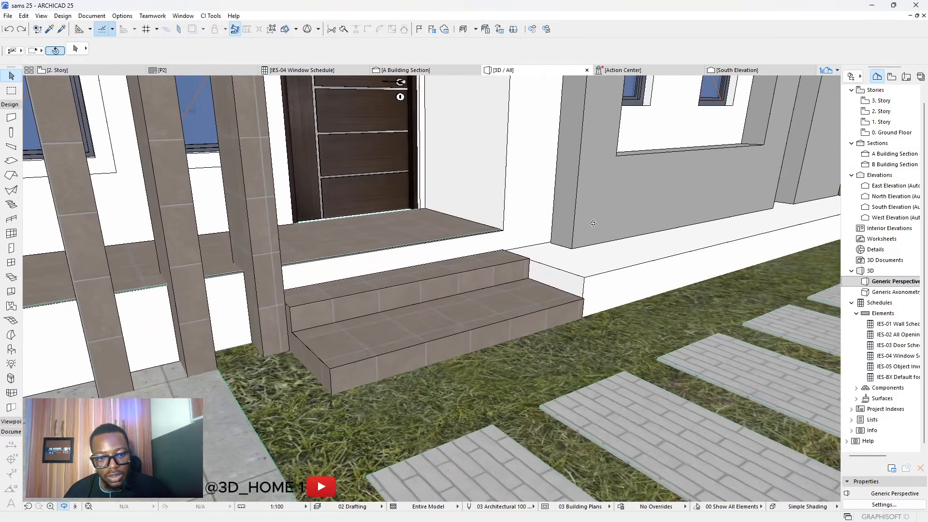
scroll(588, 302, down, 2)
scroll(247, 345, up, 1)
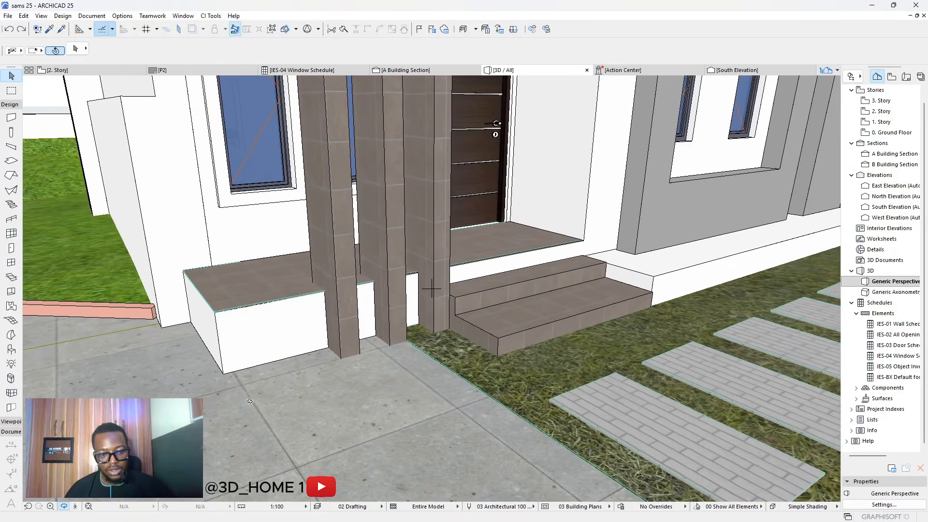
key(m)
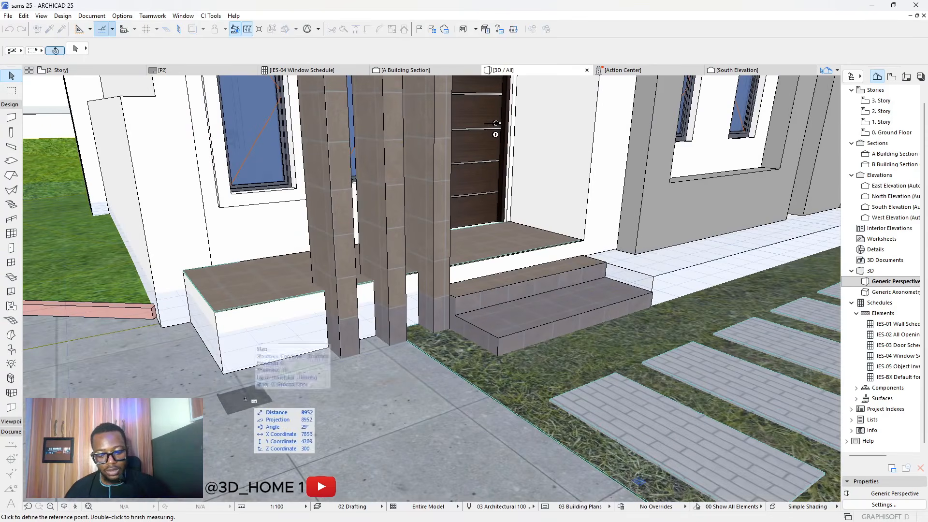
click(224, 373)
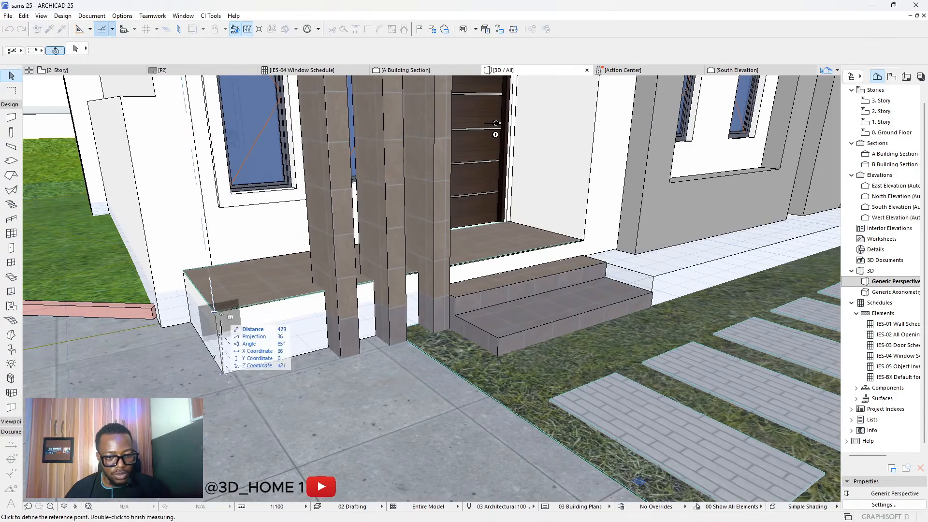
double_click(214, 313)
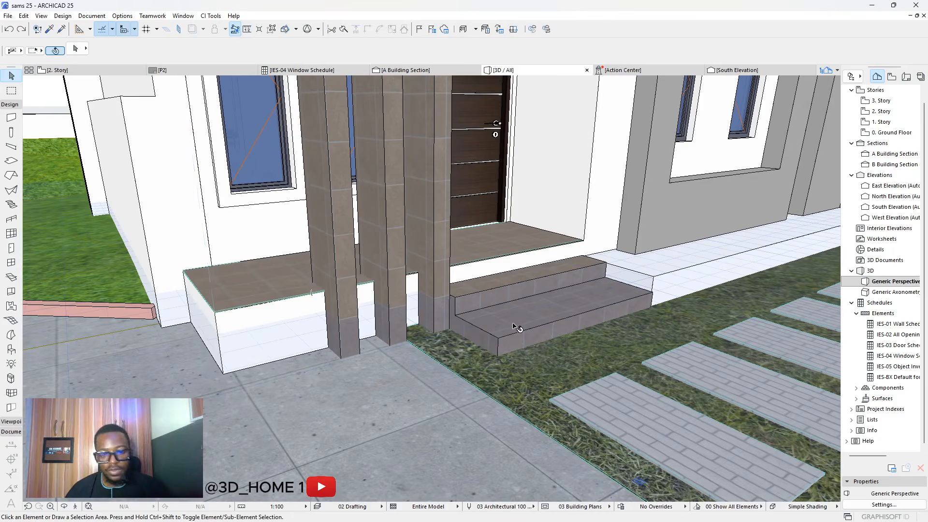
Step: Delete the upper and lower tiled step slabs in front of the entrance porch
key(o)
drag(559, 304, 346, 323)
scroll(478, 281, up, 3)
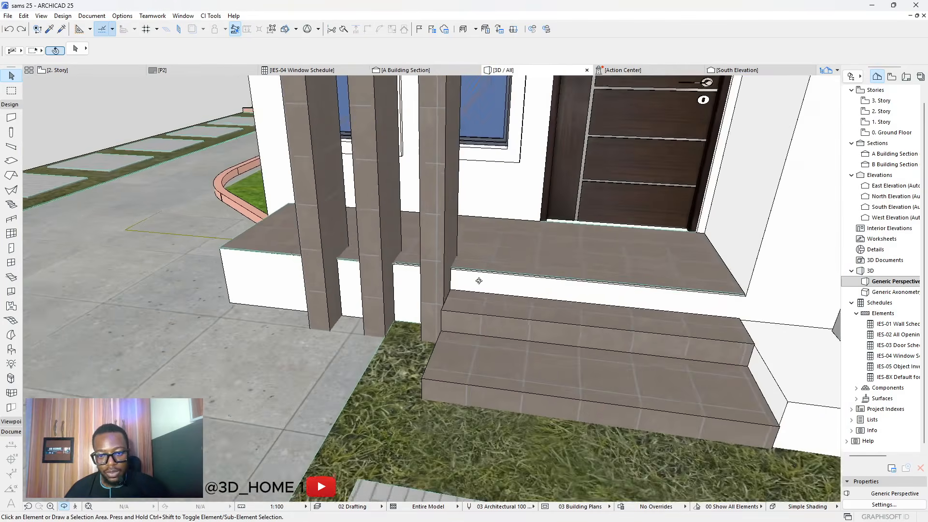
drag(509, 282, 509, 282)
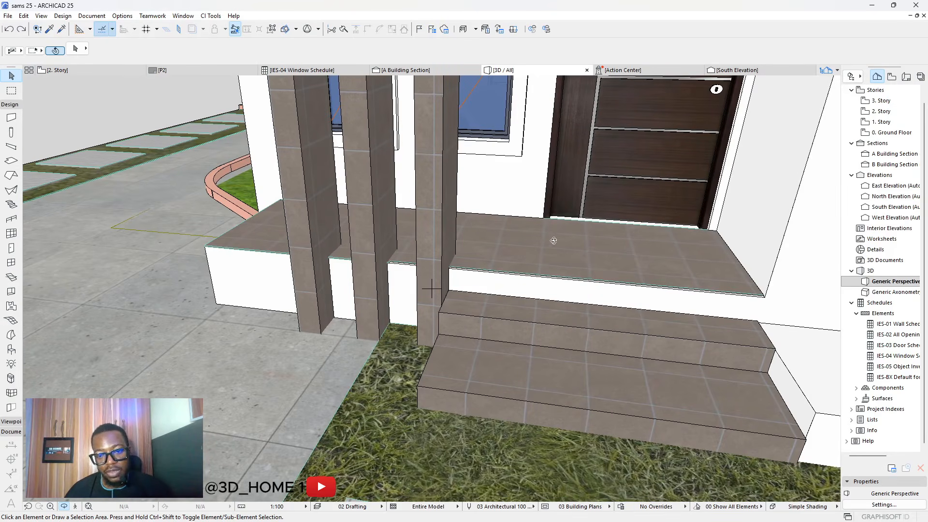
drag(559, 261, 601, 358)
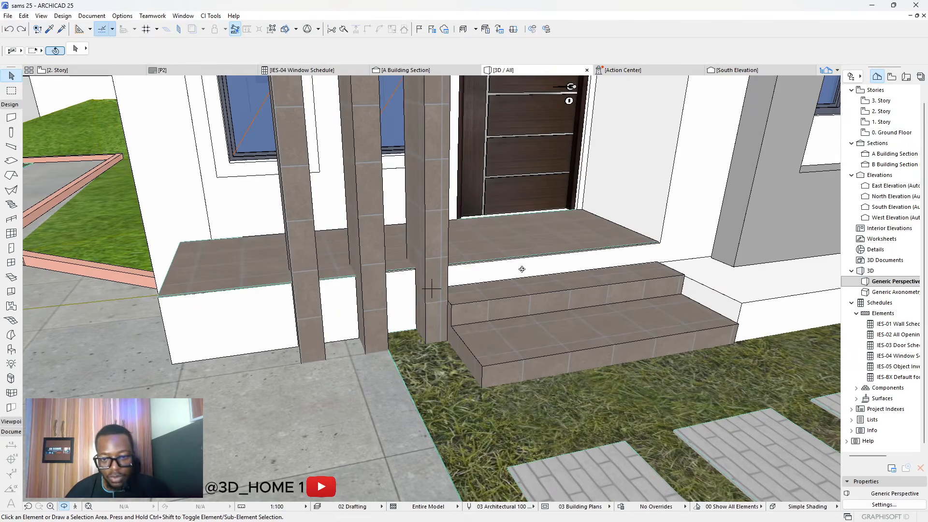
scroll(521, 327, up, 3)
scroll(522, 326, down, 1)
click(595, 328)
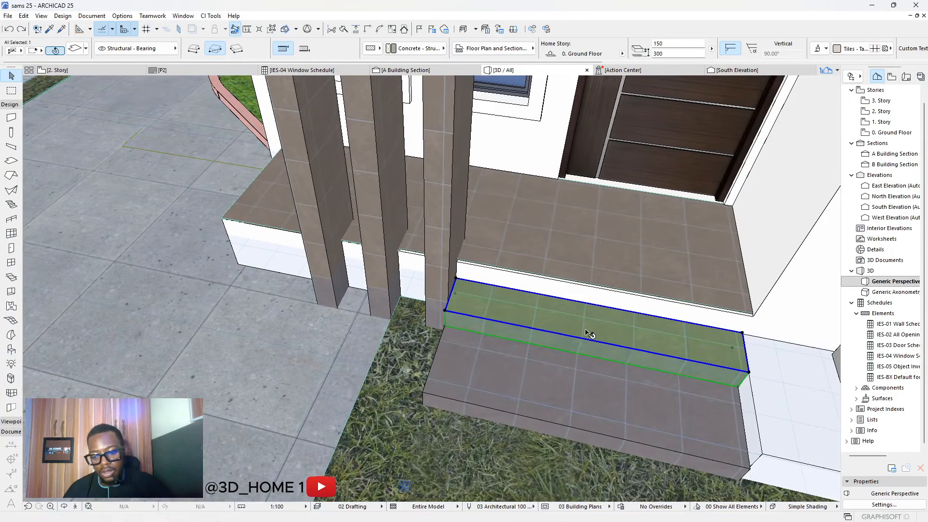
key(Delete)
click(532, 384)
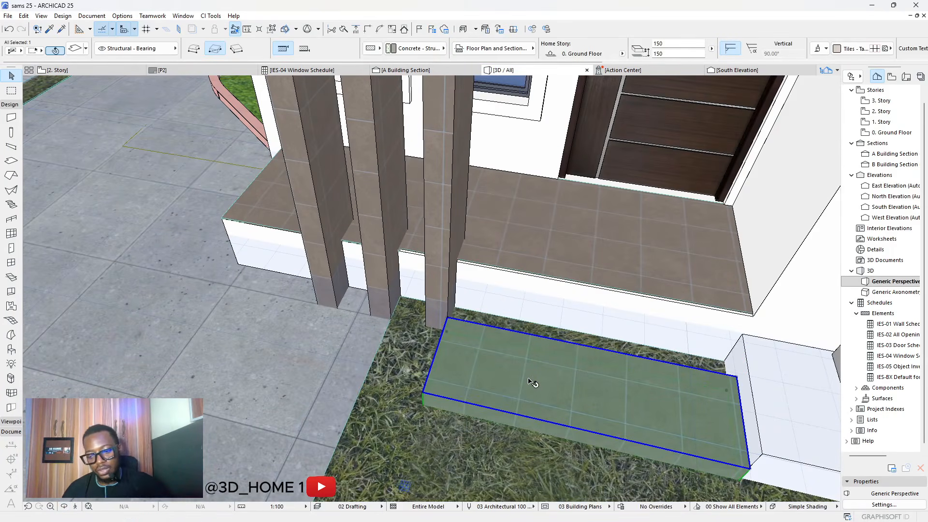
key(Delete)
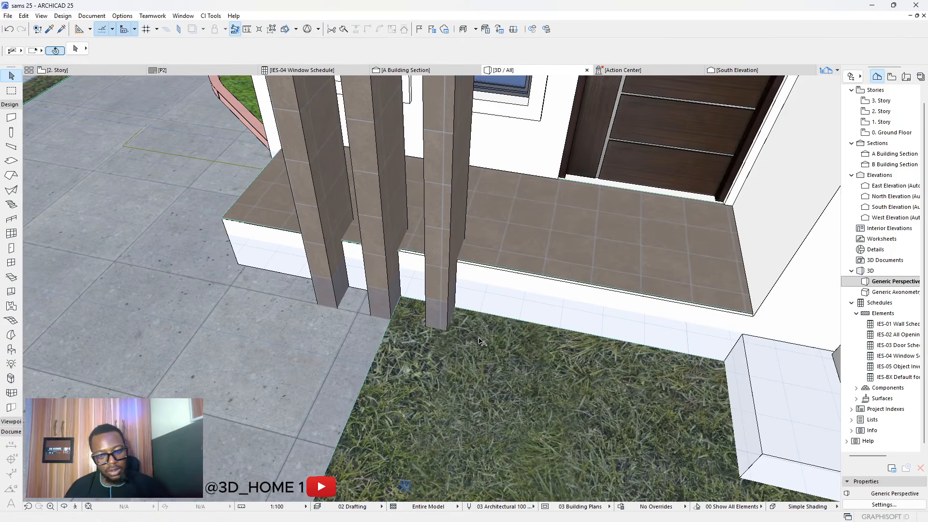
key(ctrl+z)
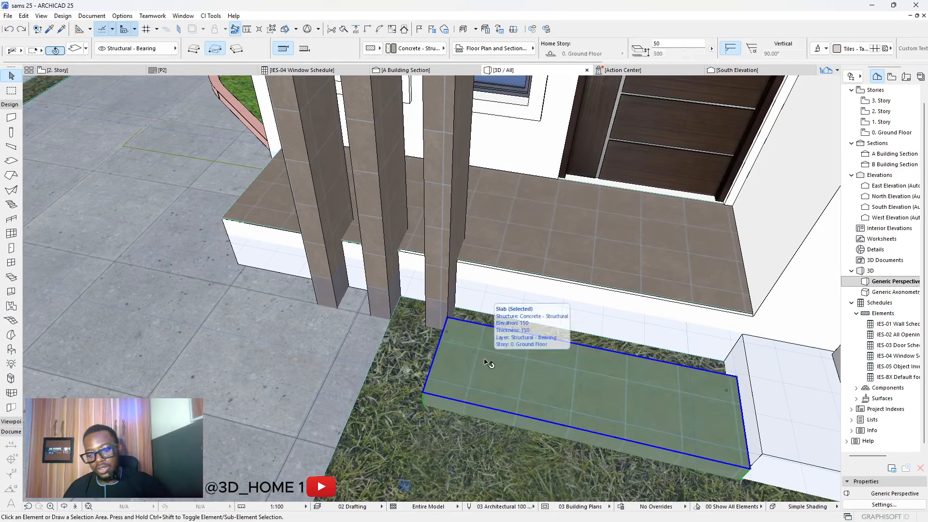
key(Delete)
Step: Configure the slab defaults with a thickness of 150 and Concrete - 02 on all linked override surfaces, keeping the Concrete - Structural material
shift+middle_drag(484, 360, 441, 333)
click(474, 308)
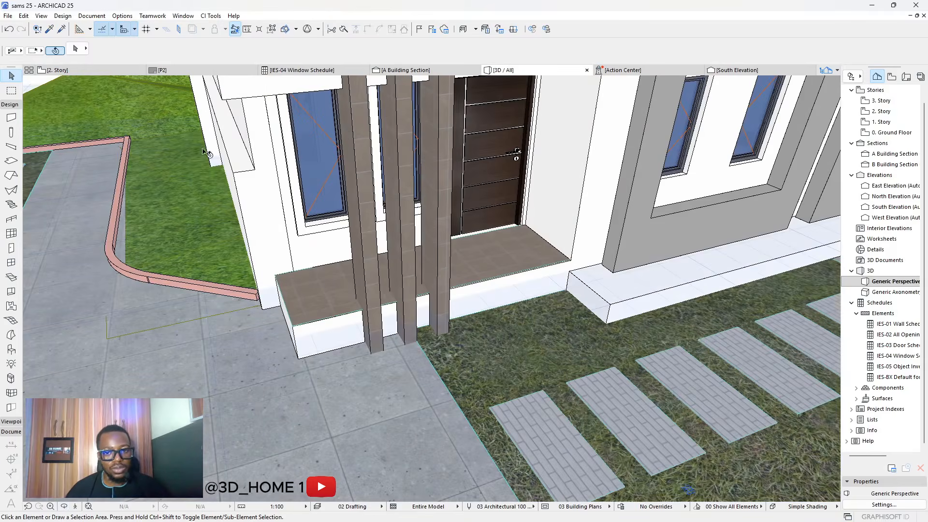
shift+middle_drag(303, 361, 390, 369)
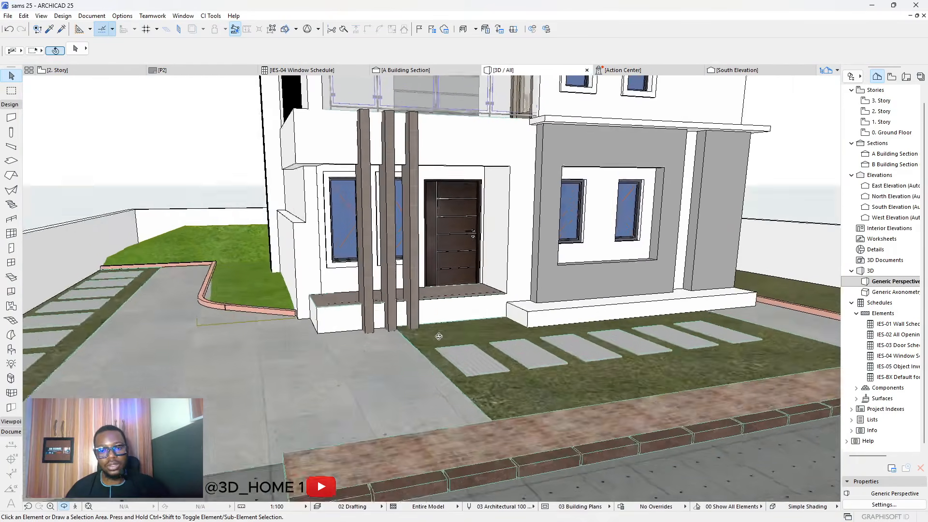
shift+middle_drag(439, 336, 398, 322)
scroll(398, 323, up, 3)
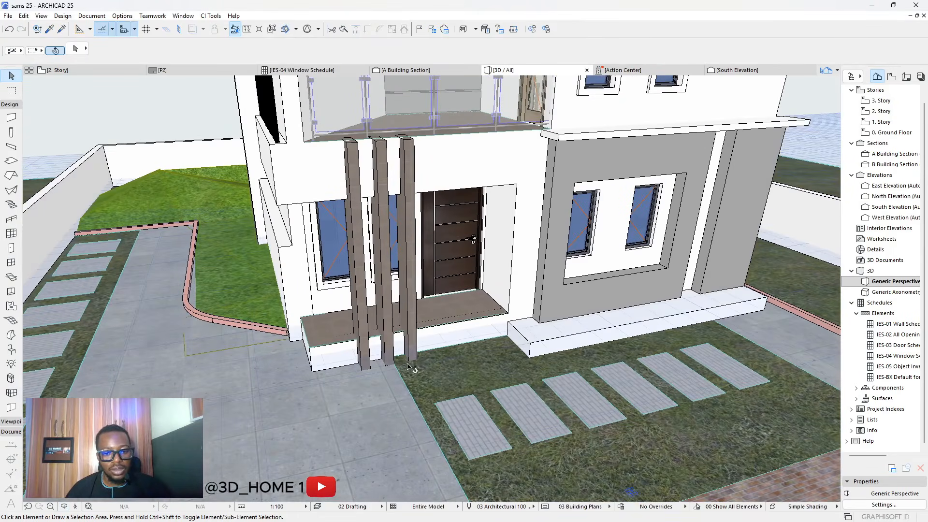
click(11, 160)
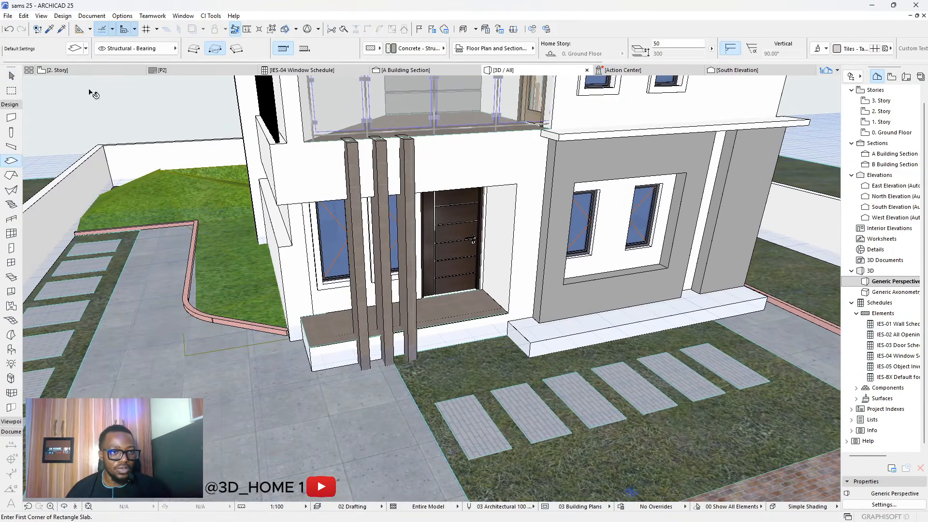
click(76, 50)
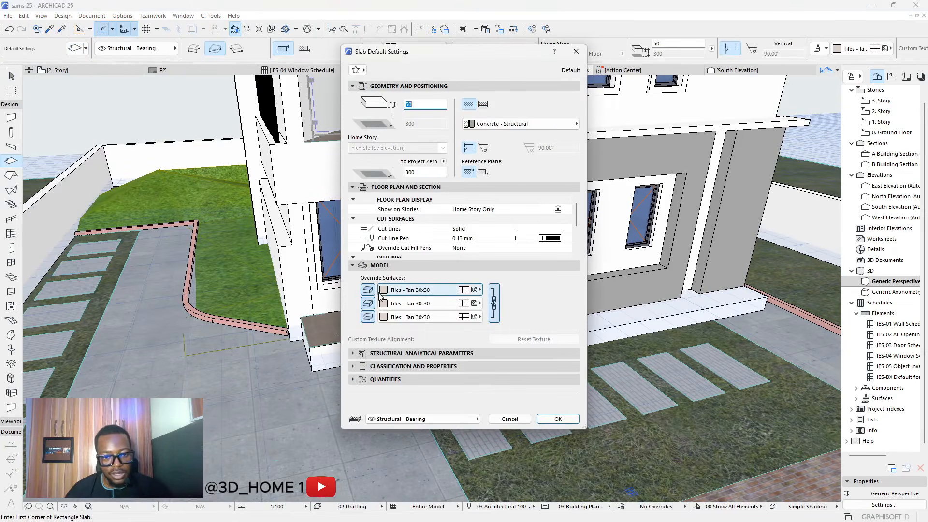
click(416, 290)
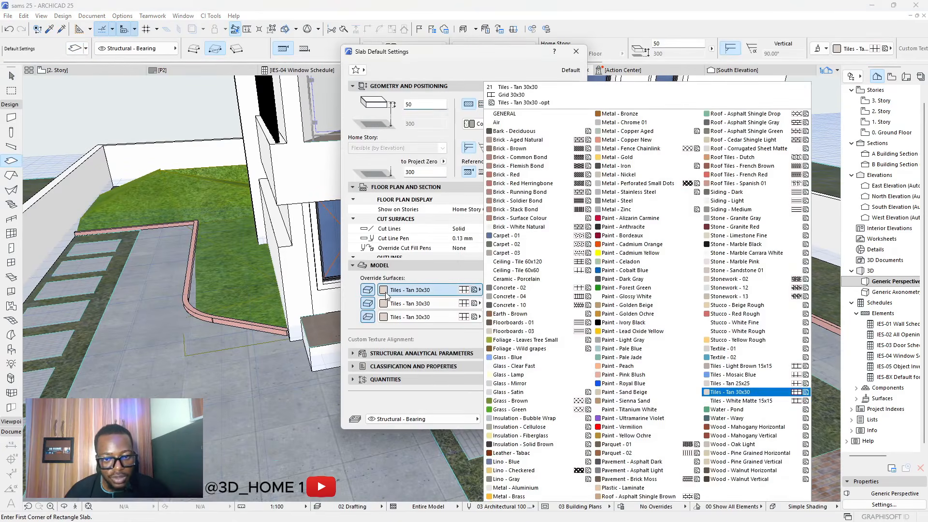
click(499, 288)
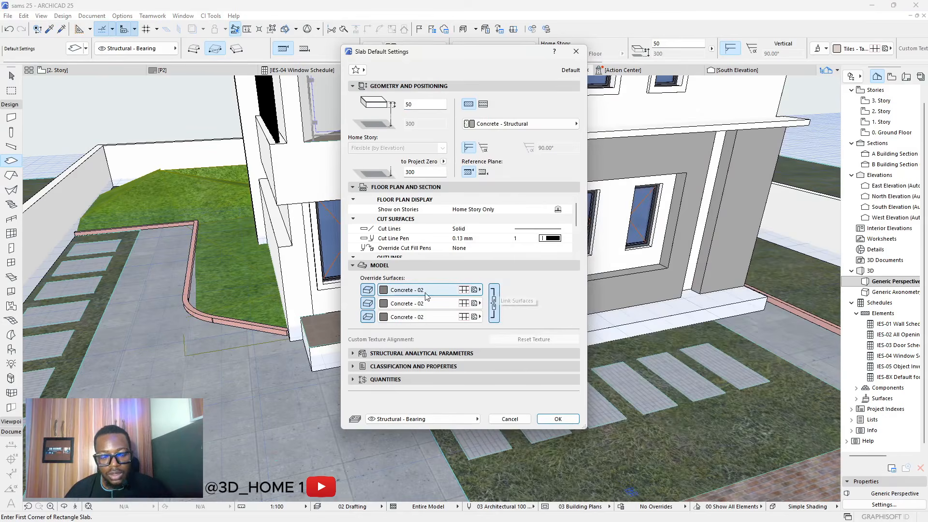
click(483, 105)
click(469, 104)
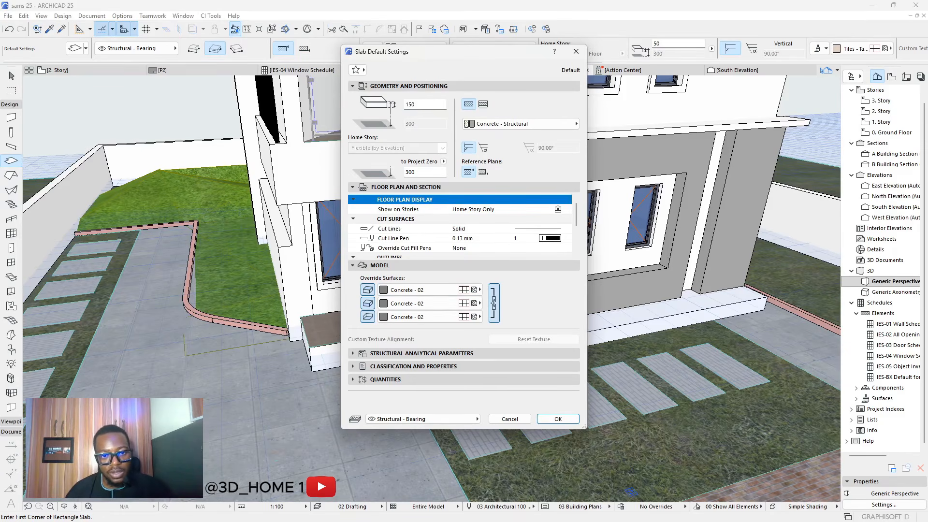
click(558, 419)
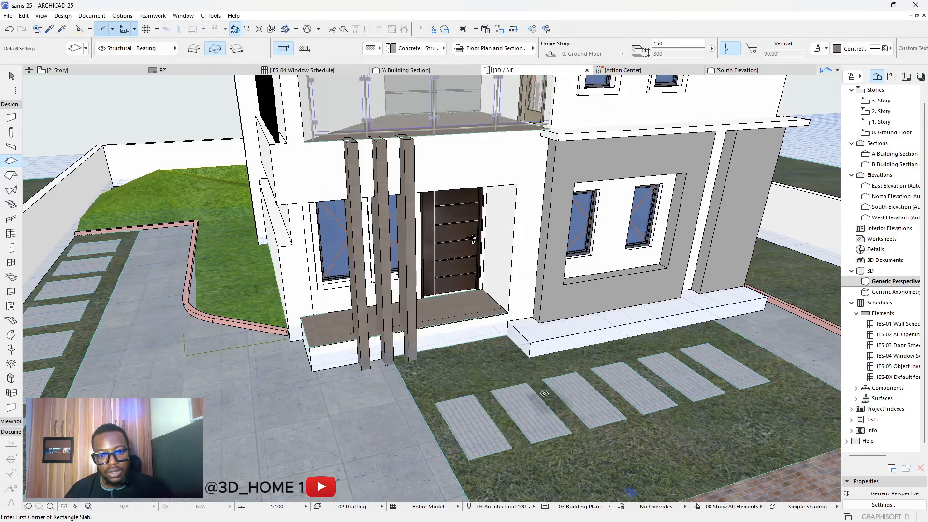
Step: Try to draw a rectangular step slab along the porch base from the plinth's inner corner to the nearest tiled column
scroll(335, 335, up, 5)
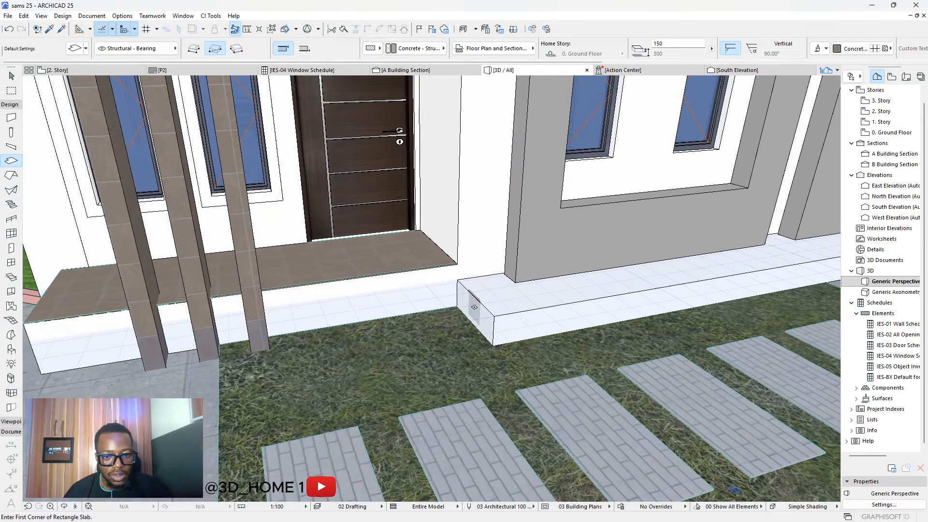
click(456, 305)
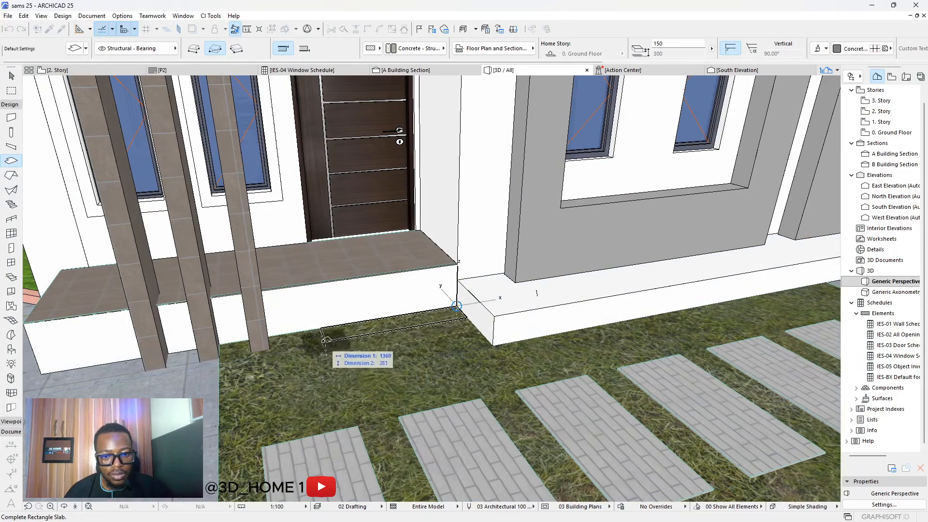
click(274, 354)
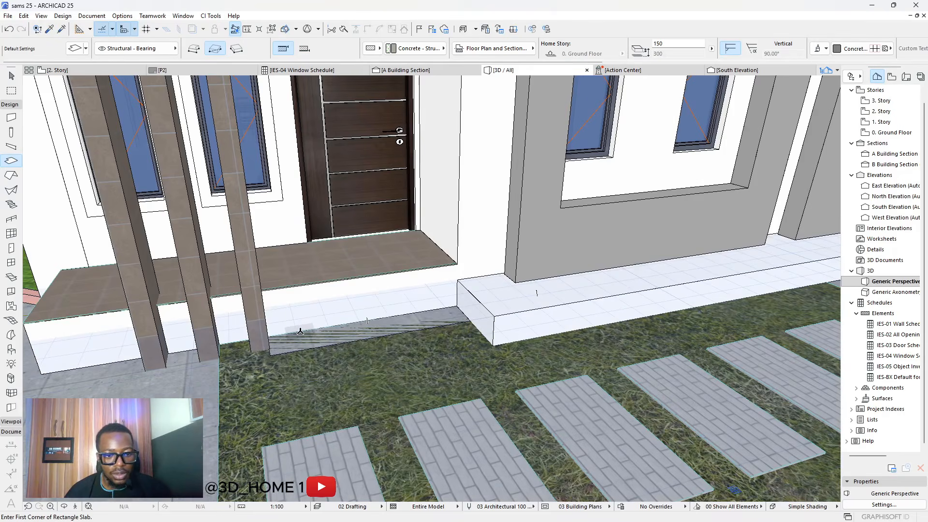
key(ctrl+z)
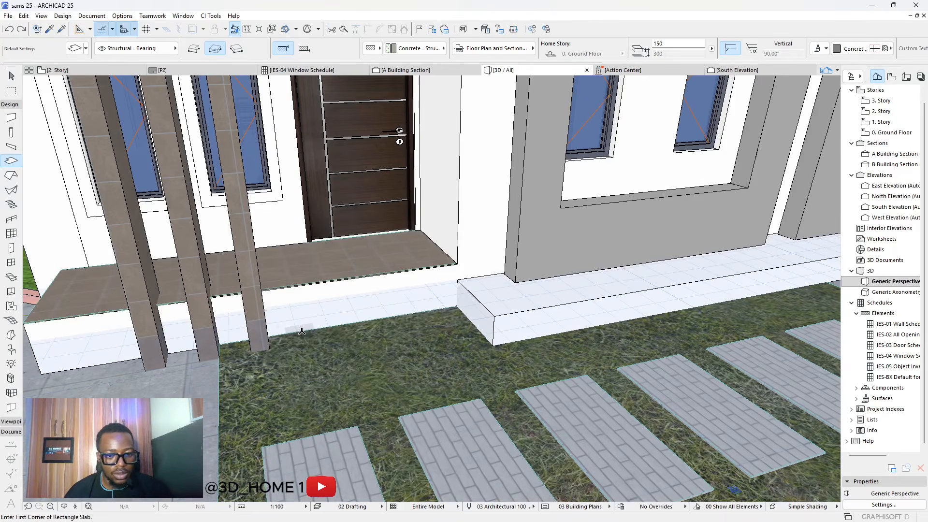
click(457, 308)
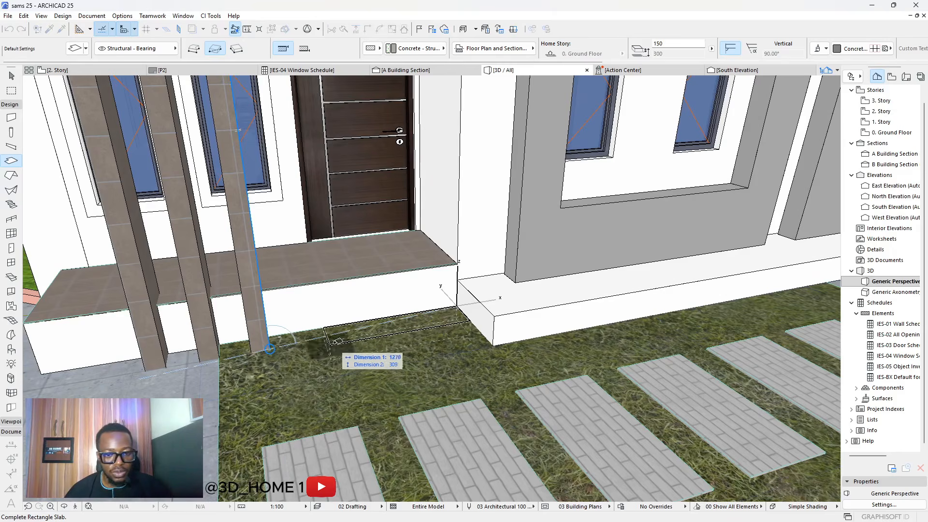
click(413, 370)
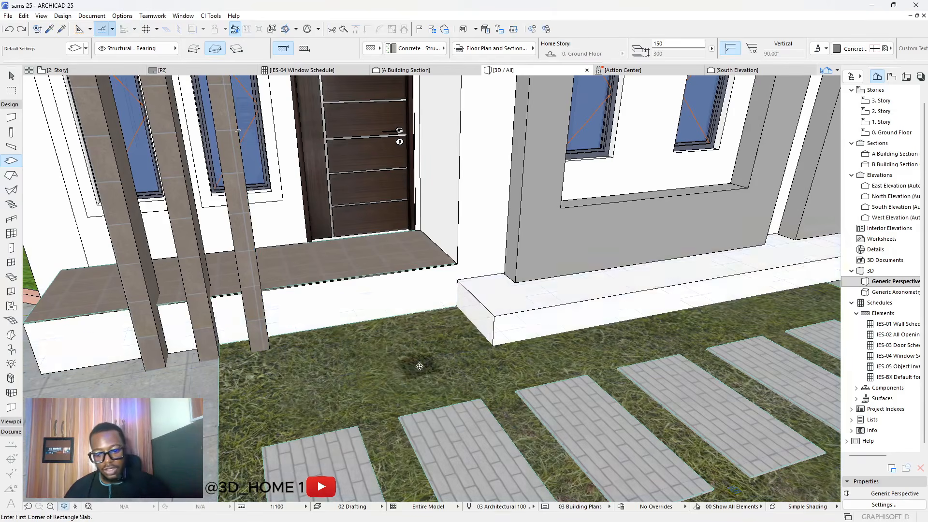
Step: Measure from the plinth's top inner corner beside the porch towards the porch edge and ground
scroll(421, 300, up, 8)
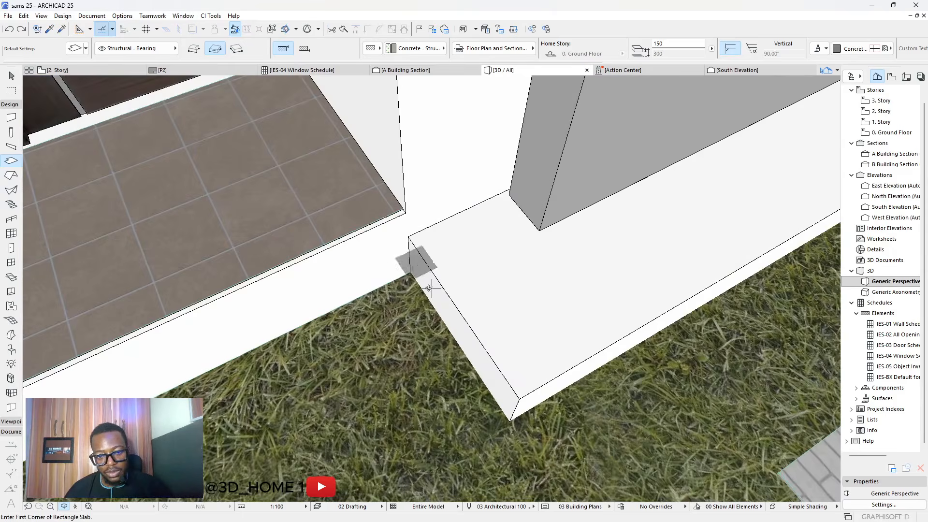
key(m)
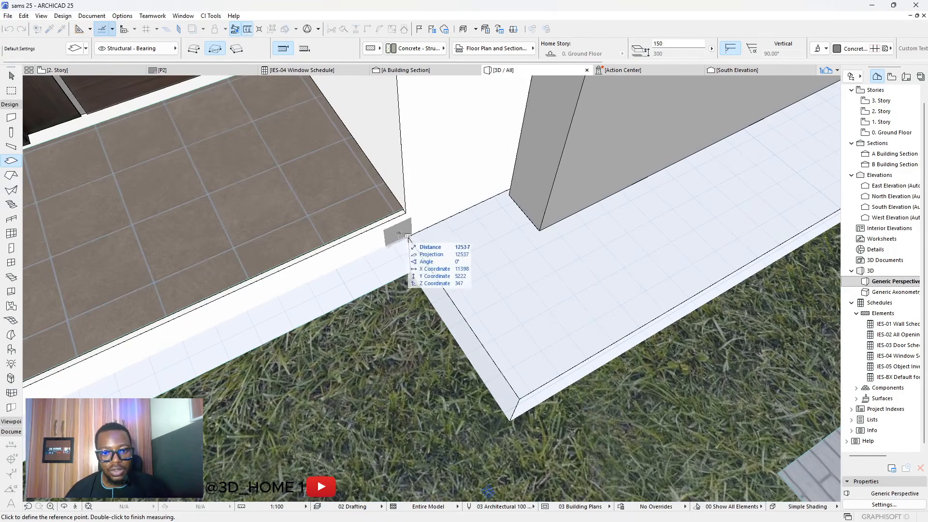
click(410, 239)
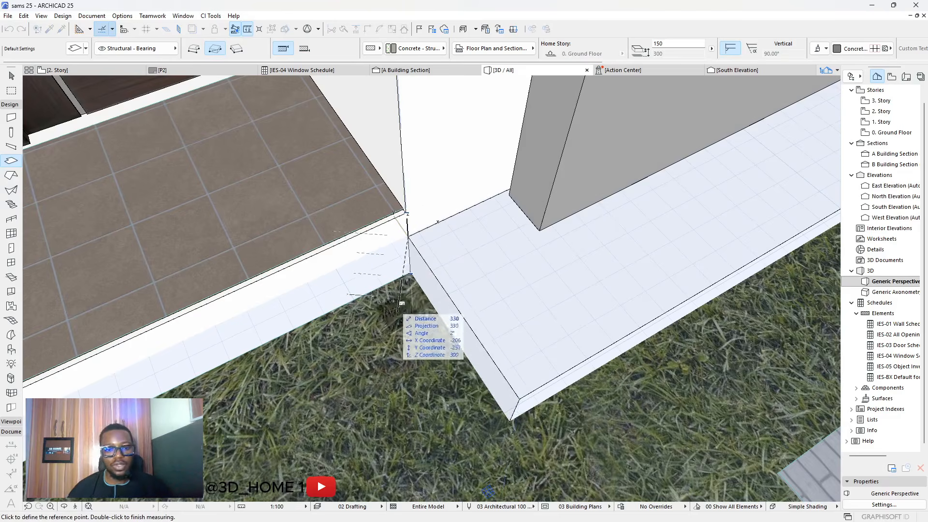
scroll(408, 241, down, 4)
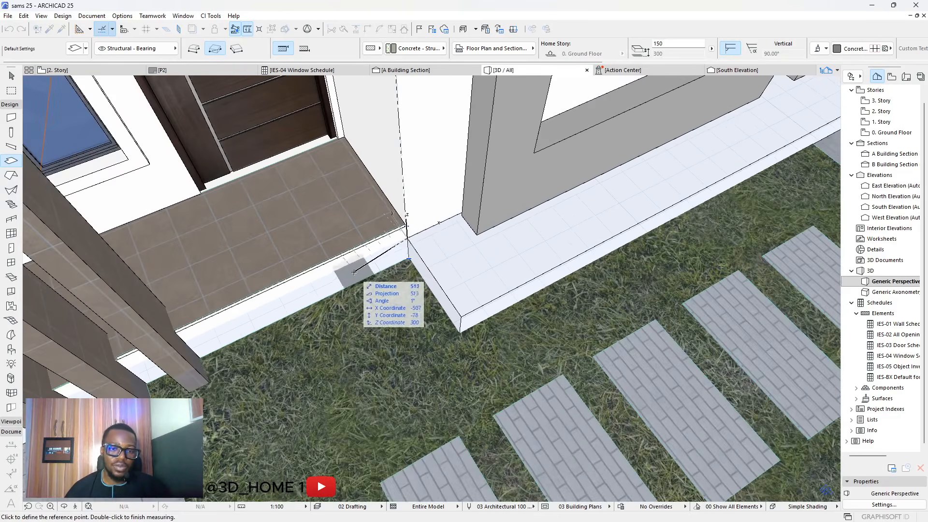
key(Escape)
scroll(462, 265, down, 2)
scroll(367, 325, up, 1)
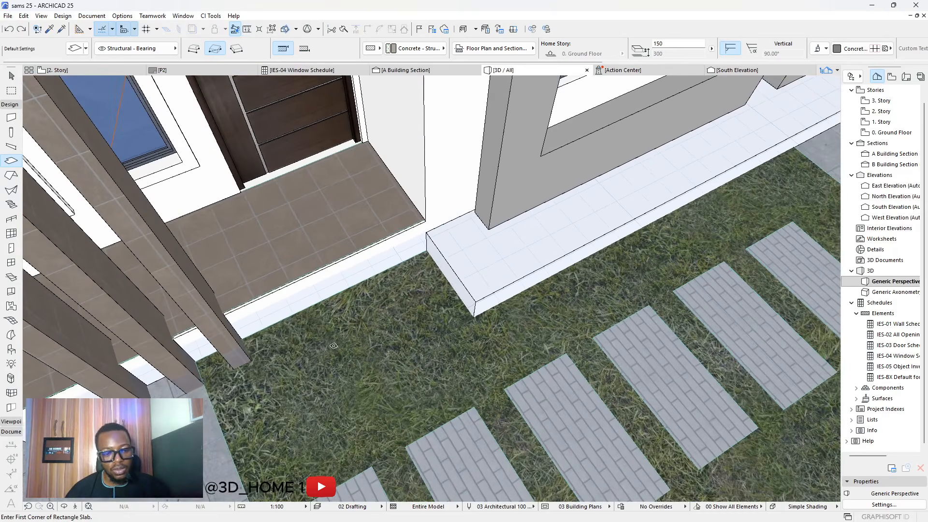
scroll(264, 346, up, 2)
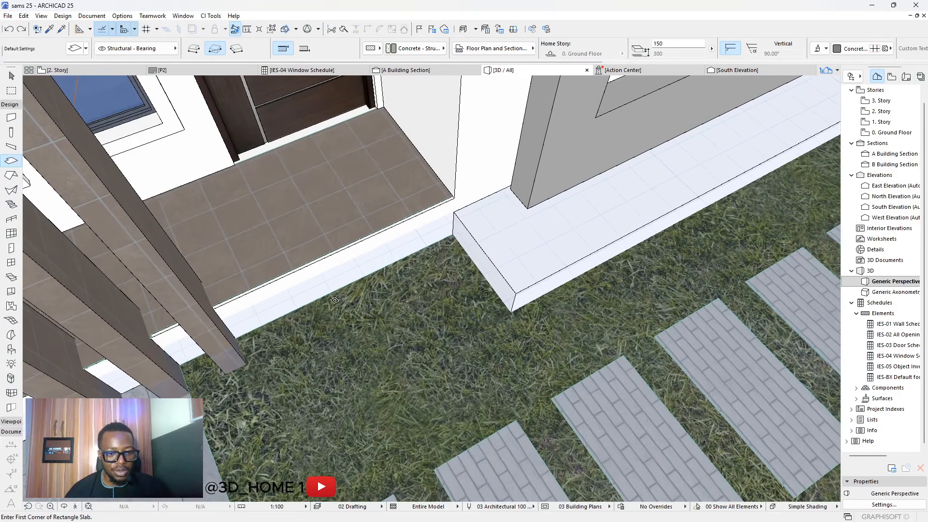
Step: Draw a rectangular step slab along the porch base from the nearest tiled column to the plinth's outer corner
click(453, 236)
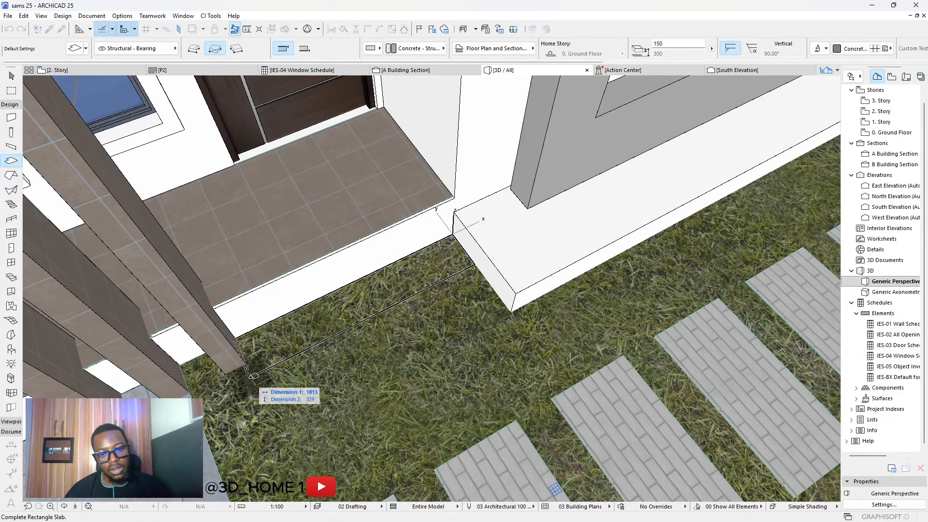
key(Escape)
click(235, 338)
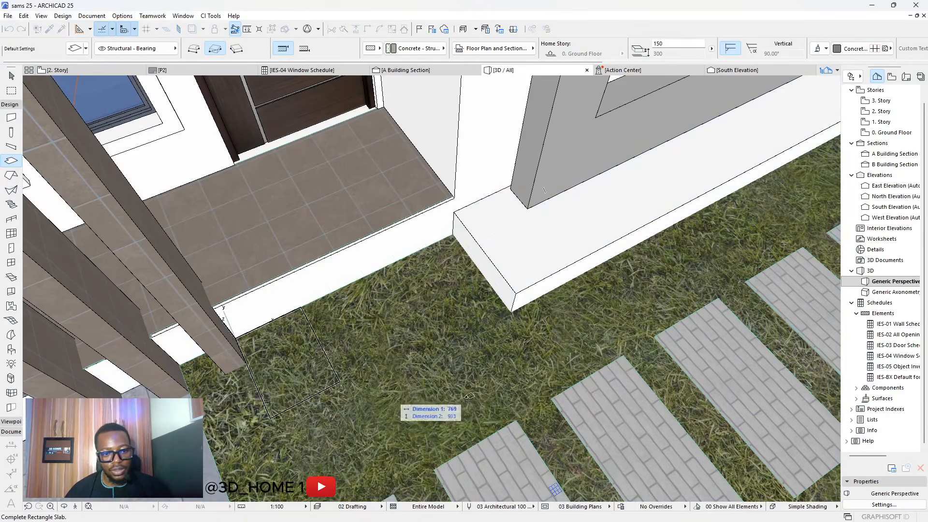
click(469, 332)
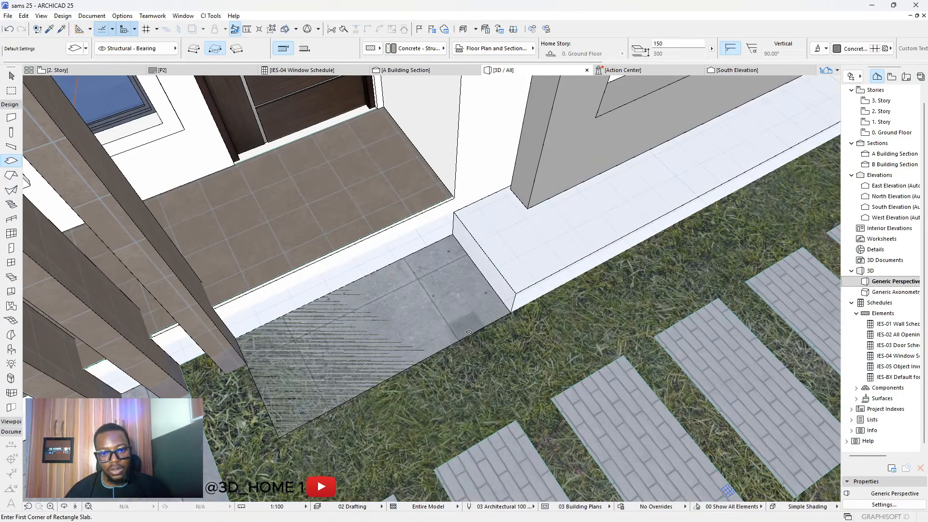
key(Escape)
Step: Set the new step slab's reference plane offset to the home story to 150
click(491, 321)
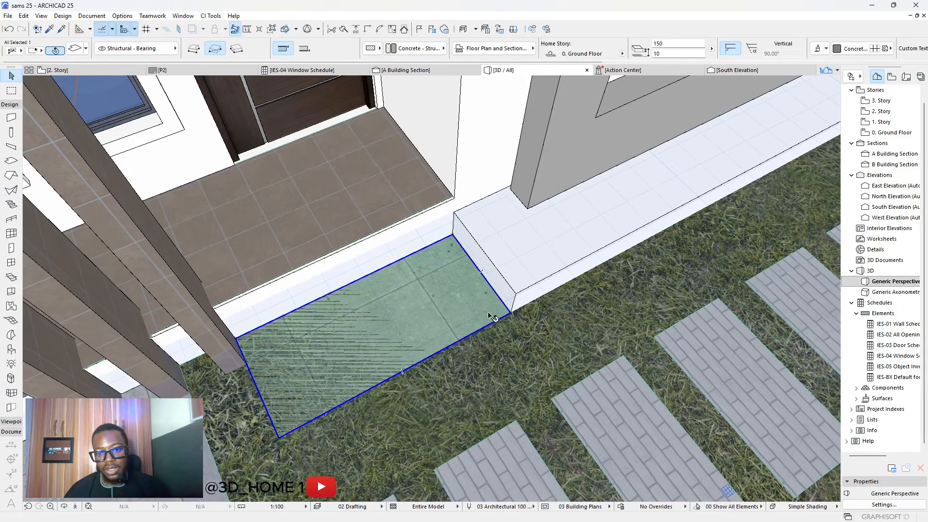
click(658, 53)
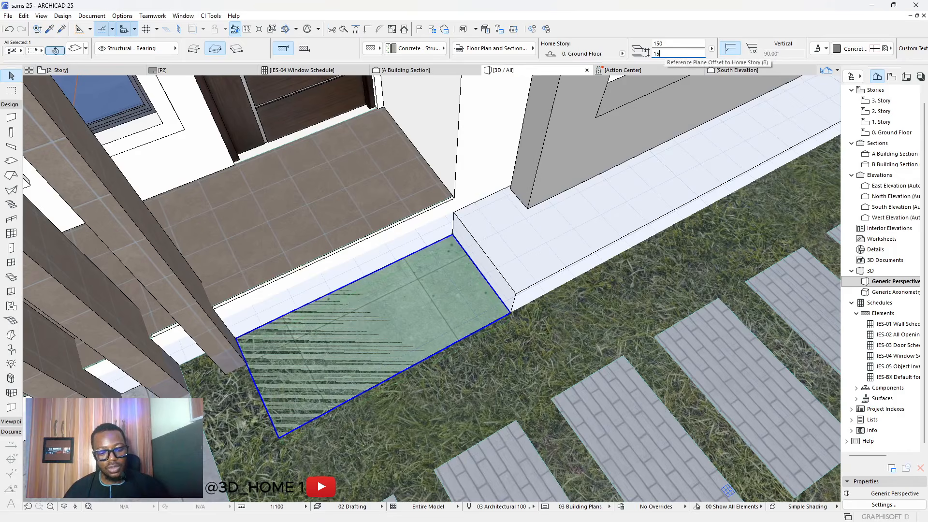
text(150)
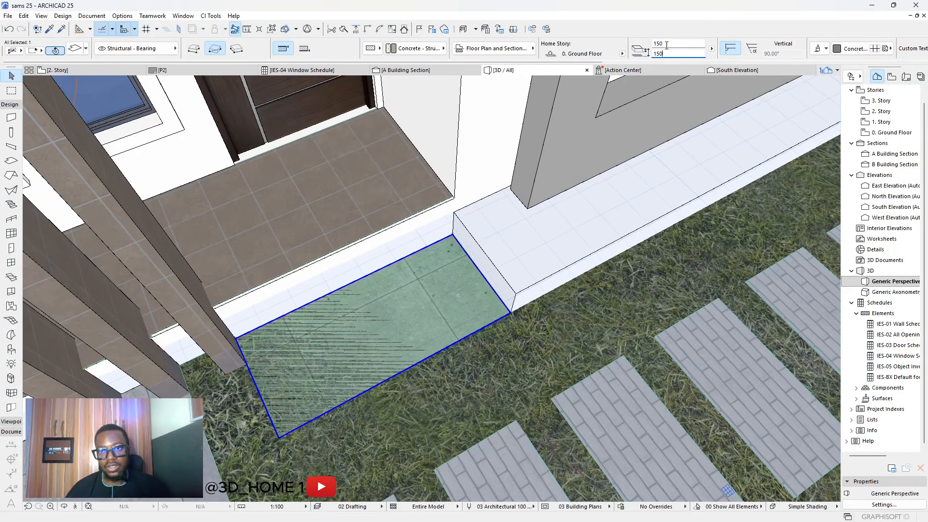
key(Return)
key(Escape)
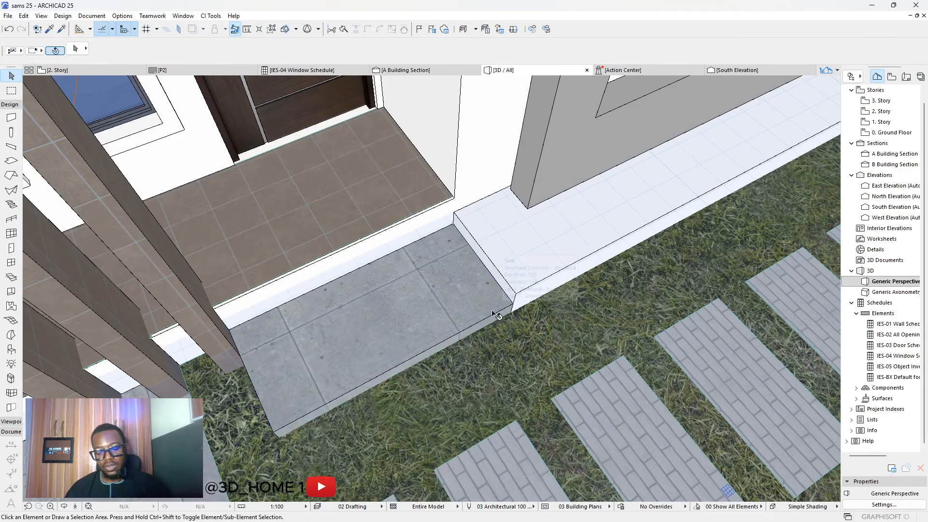
Step: Change the step slab's linked override surfaces to Concrete - 04
mouse_move(512, 342)
shift+middle_down()
mouse_move(686, 234)
mouse_move(500, 335)
shift+middle_up()
scroll(500, 335, down, 5)
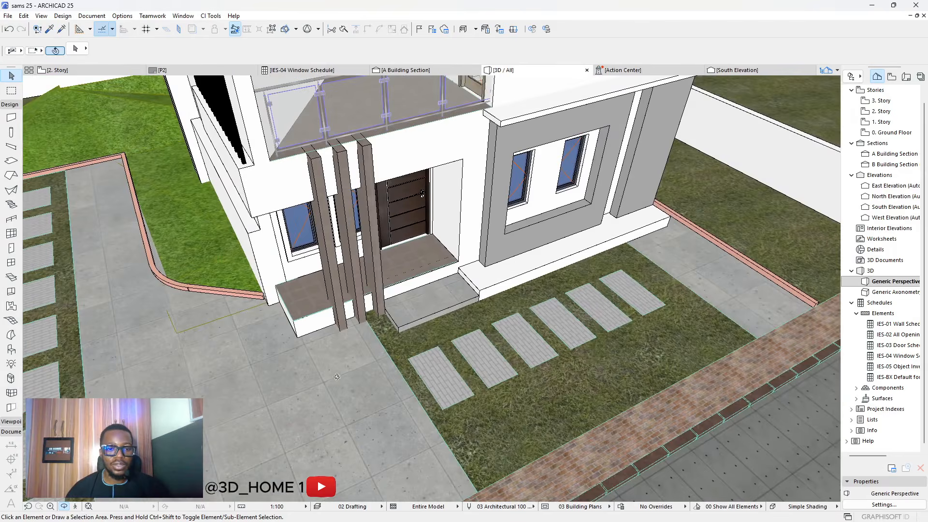
scroll(437, 302, up, 6)
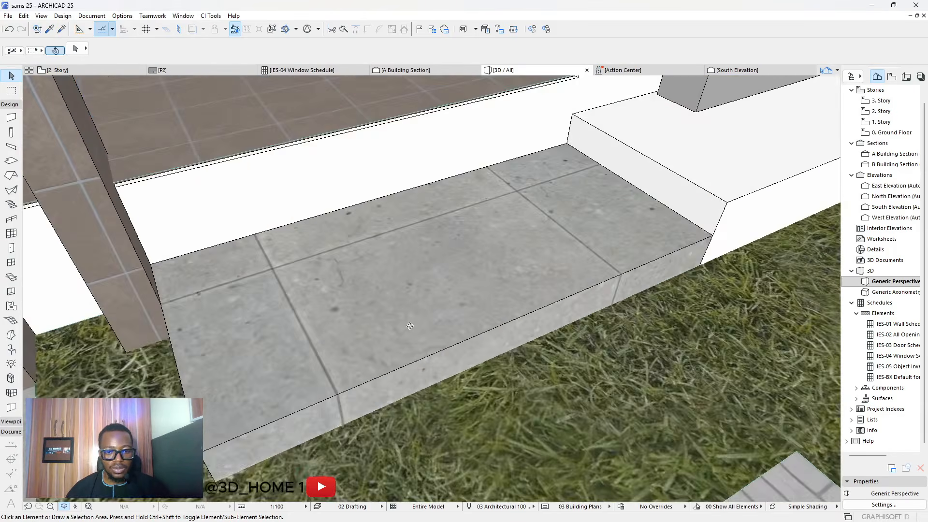
scroll(410, 328, up, 2)
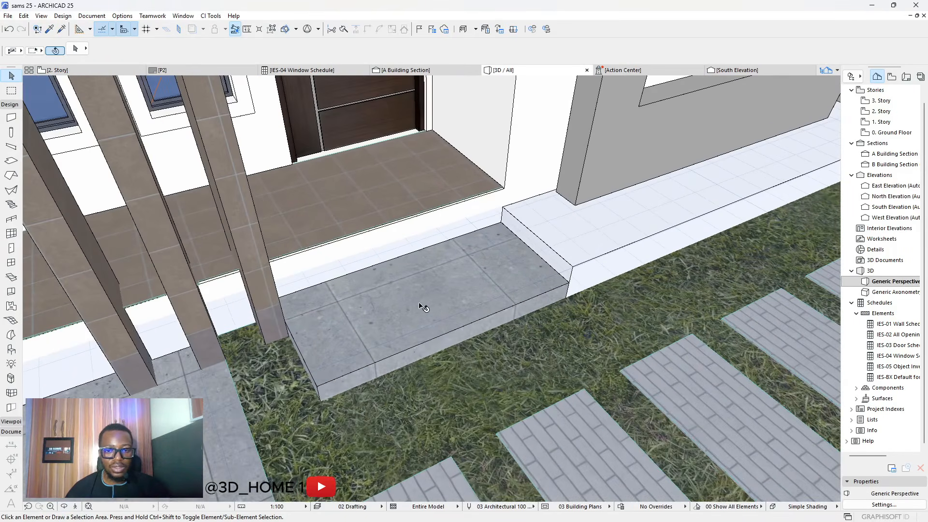
click(421, 306)
click(76, 49)
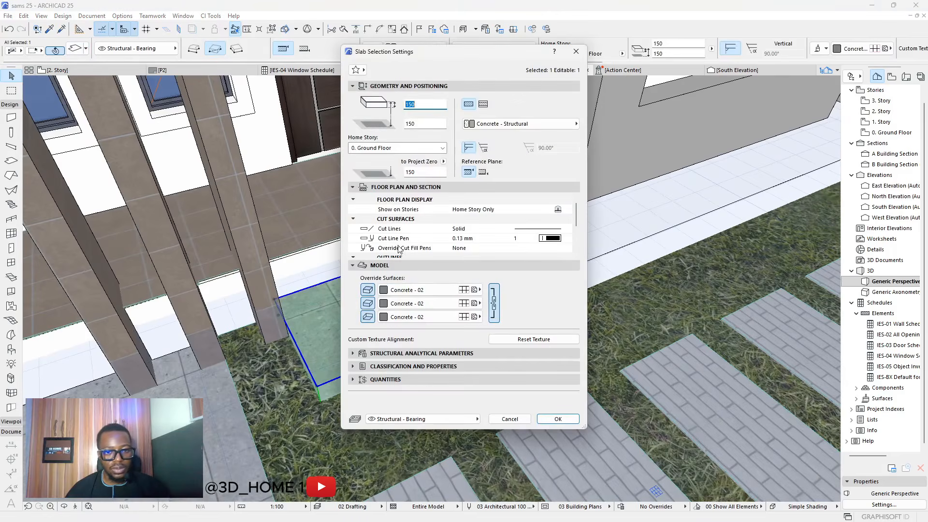
click(385, 290)
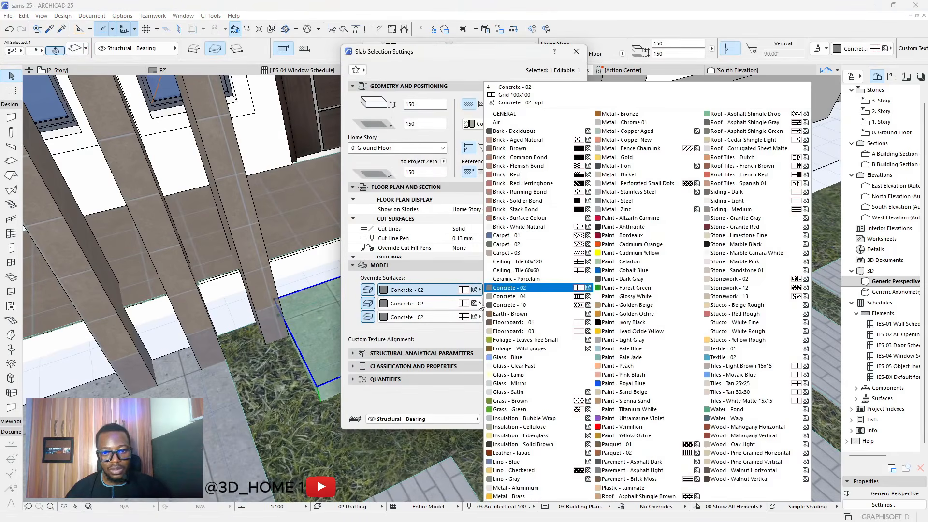
click(507, 297)
click(557, 419)
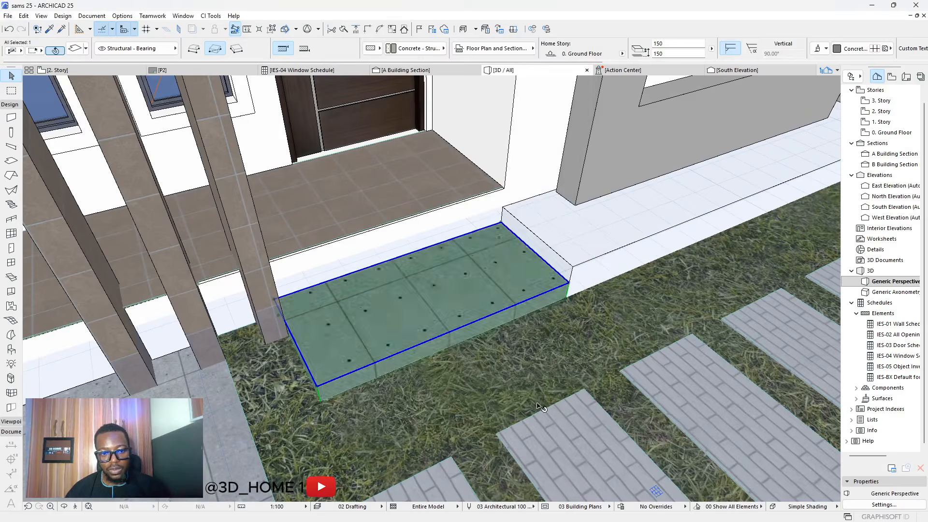
key(Escape)
Step: Change the step slab's linked override surfaces to Concrete - 10
shift+middle_drag(501, 396, 367, 380)
scroll(364, 324, down, 5)
shift+middle_drag(364, 323, 452, 296)
scroll(439, 295, up, 10)
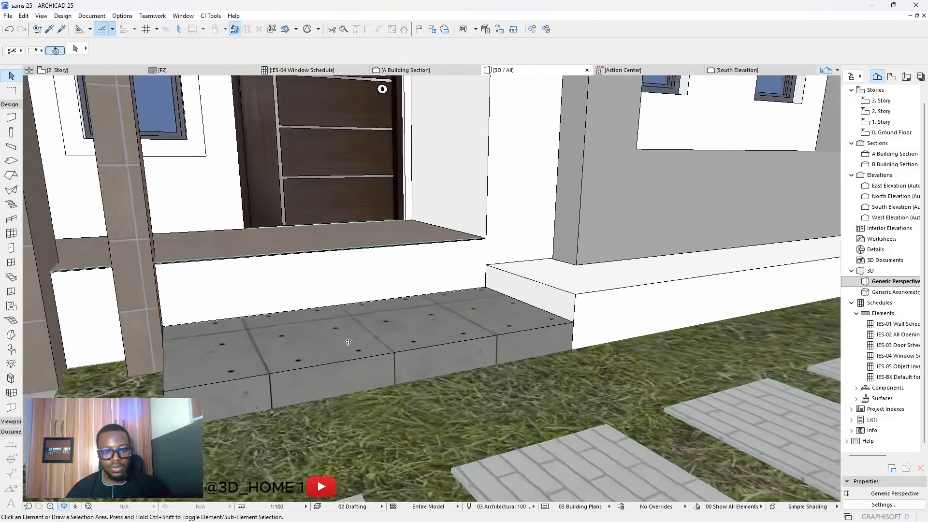
drag(348, 342, 405, 340)
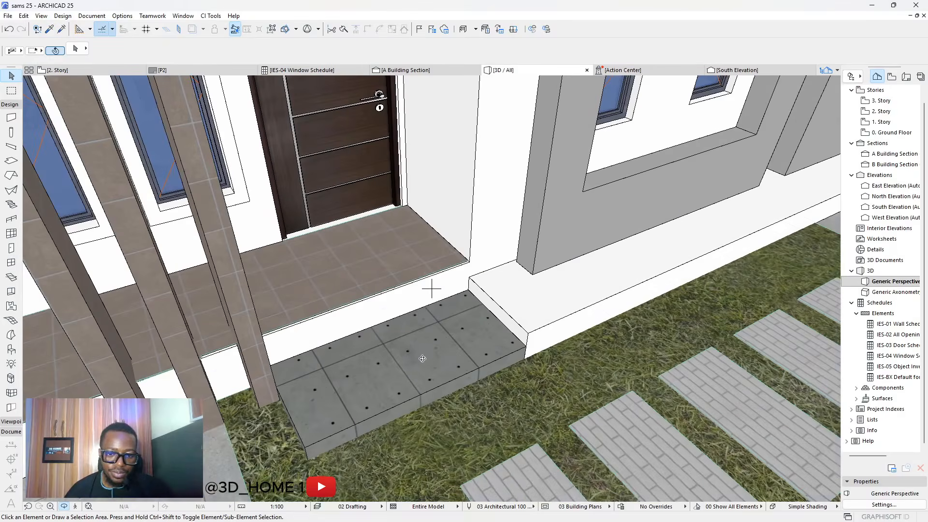
click(460, 364)
scroll(490, 357, up, 2)
key(Escape)
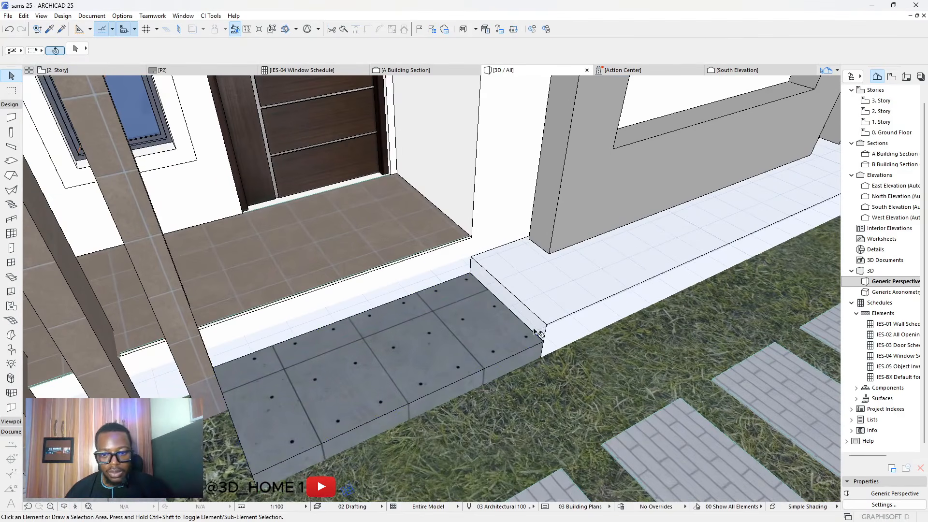
click(488, 340)
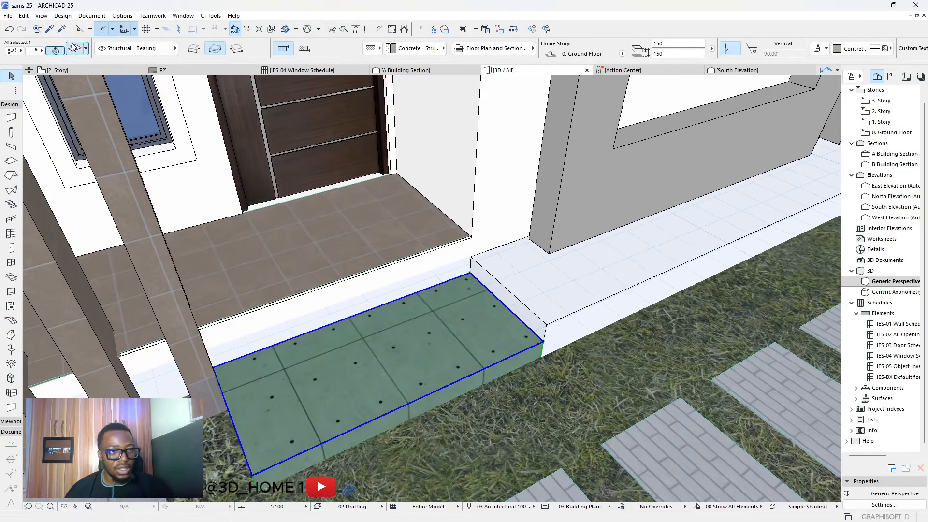
key(ctrl+t)
click(385, 291)
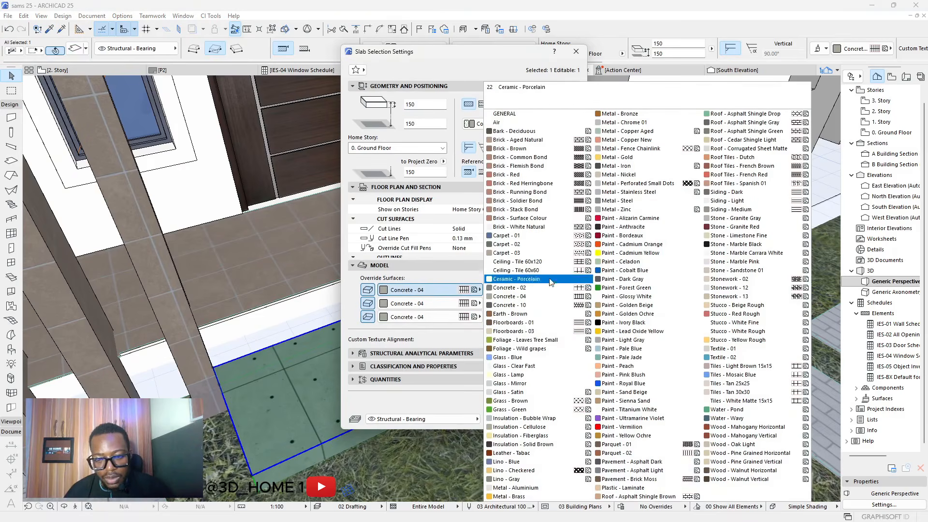
click(509, 306)
click(557, 418)
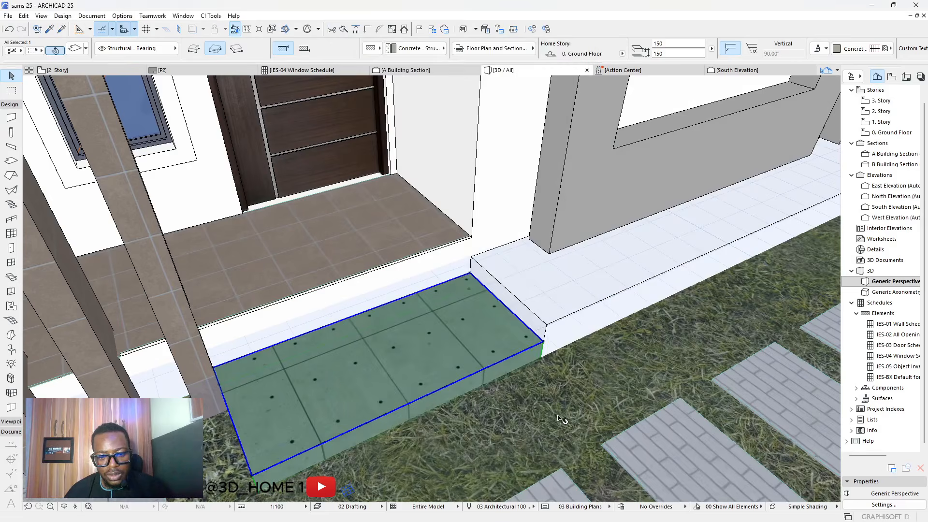
Step: Change the step slab's linked override surfaces to Paint - Light Gray
click(72, 48)
click(400, 288)
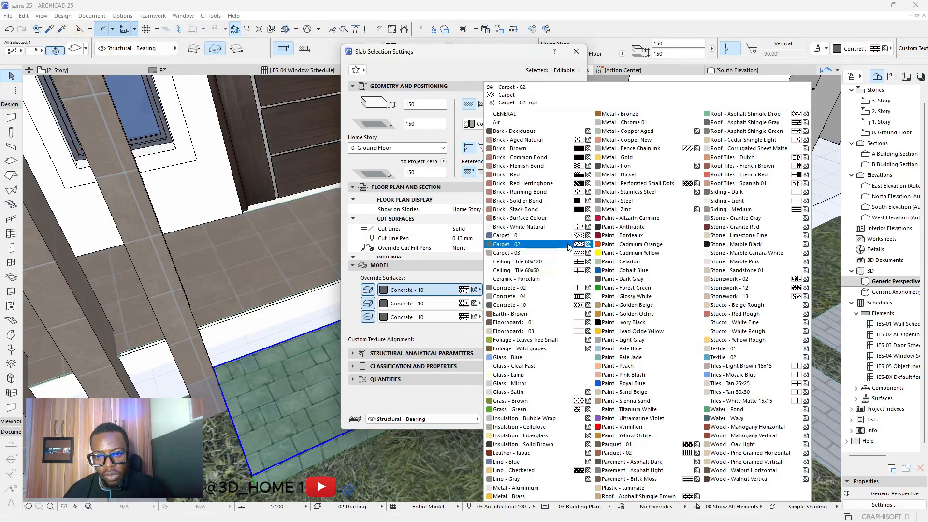
click(624, 340)
click(557, 419)
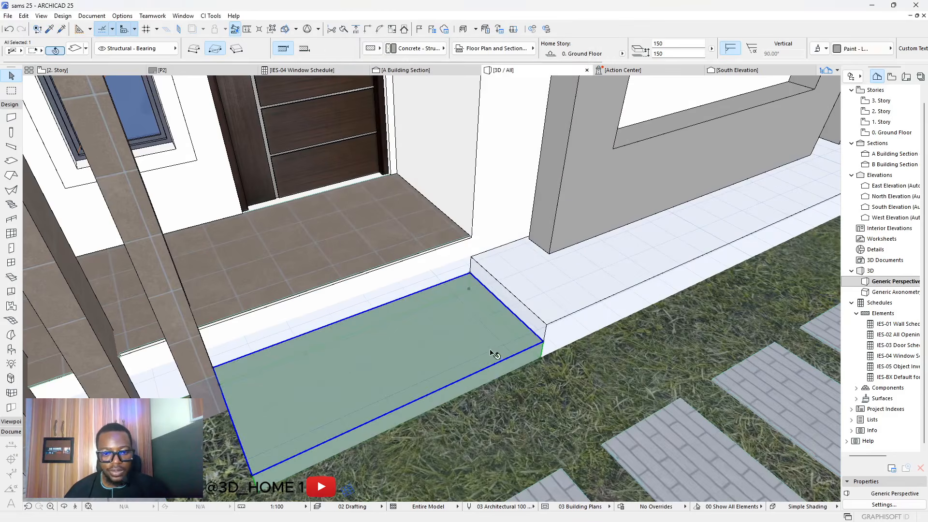
key(Escape)
Step: Pick up the step slab's parameters and draw a second rectangular slab over its porch side, about 1794 long and 400 deep
shift+middle_drag(487, 363, 464, 333)
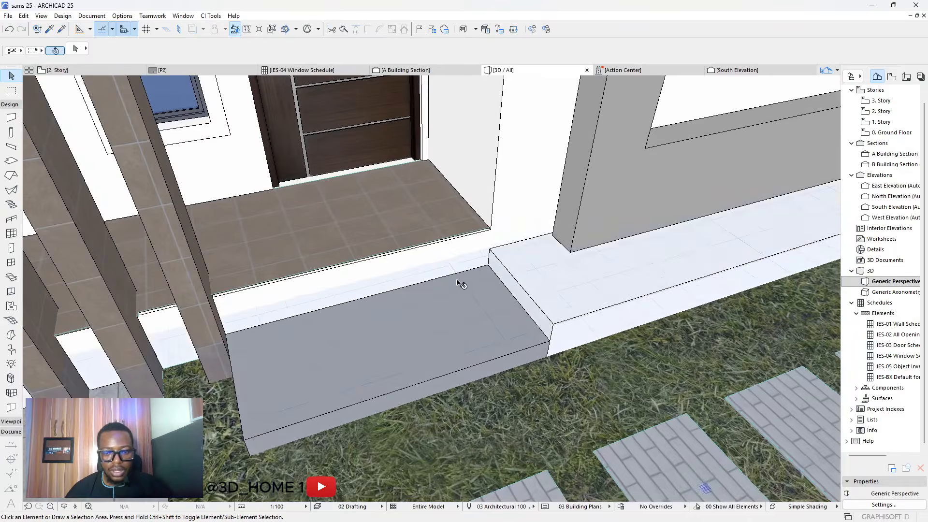
scroll(476, 288, up, 2)
scroll(493, 303, down, 2)
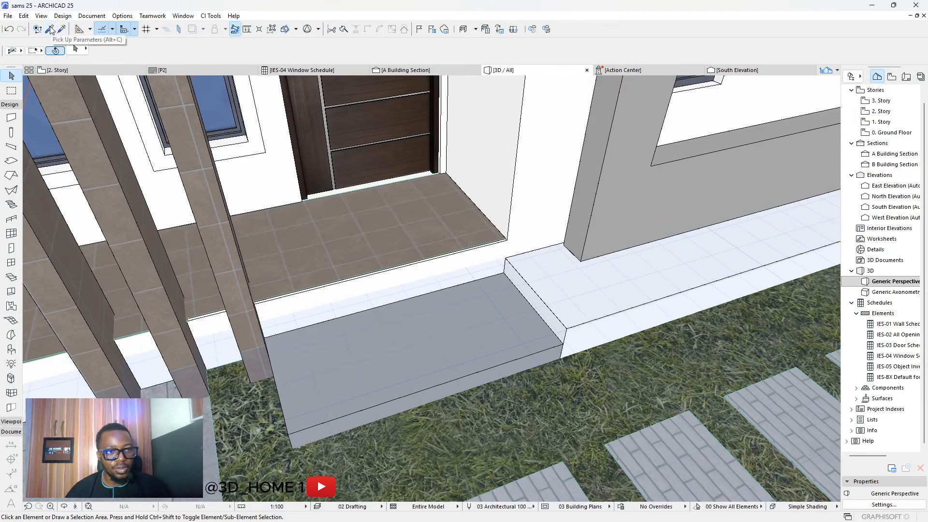
alt+click(490, 287)
scroll(490, 287, up, 1)
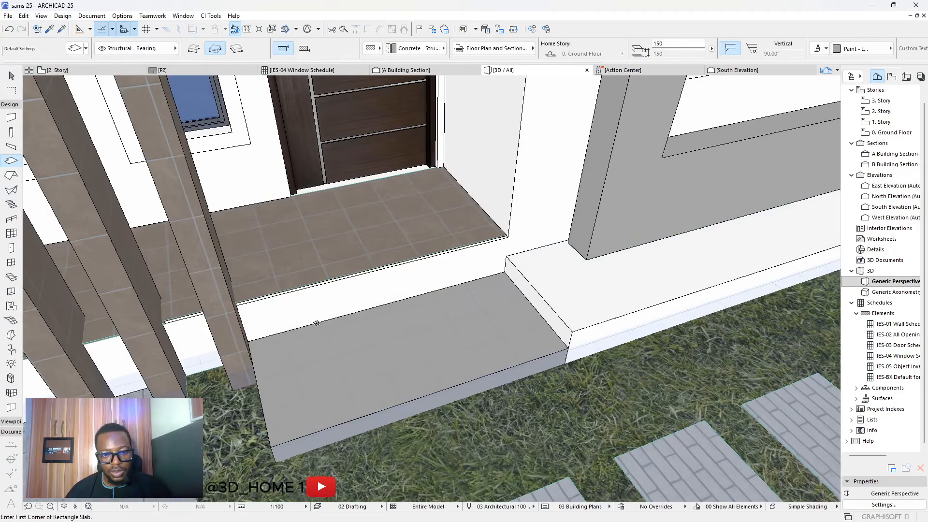
click(250, 342)
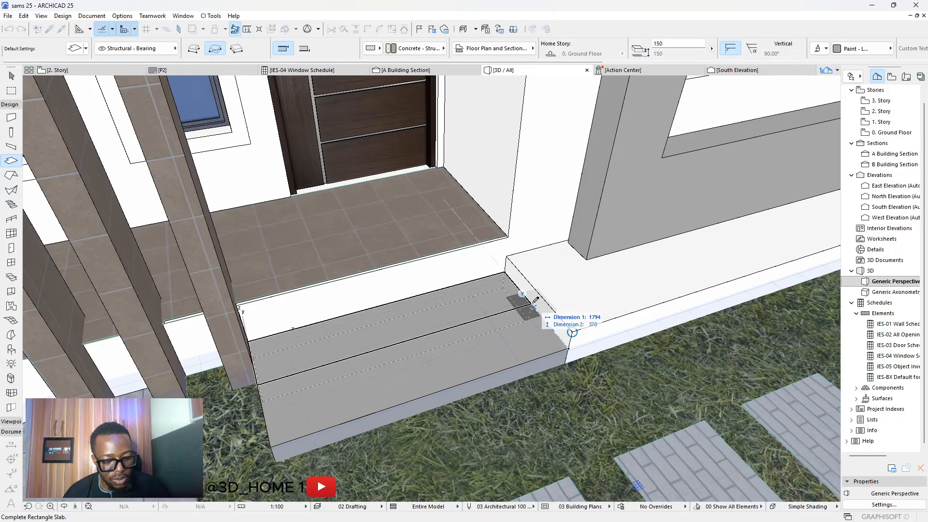
key(Tab)
key(Tab)
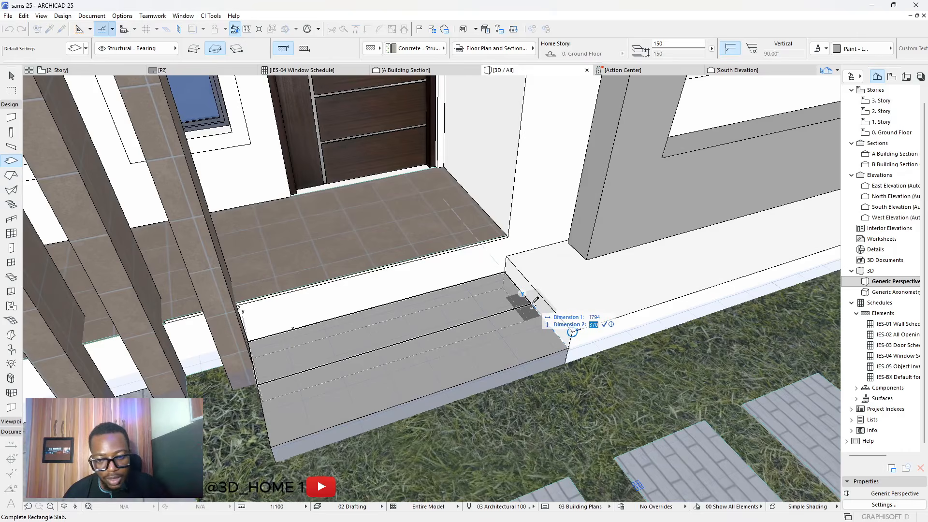
text(40)
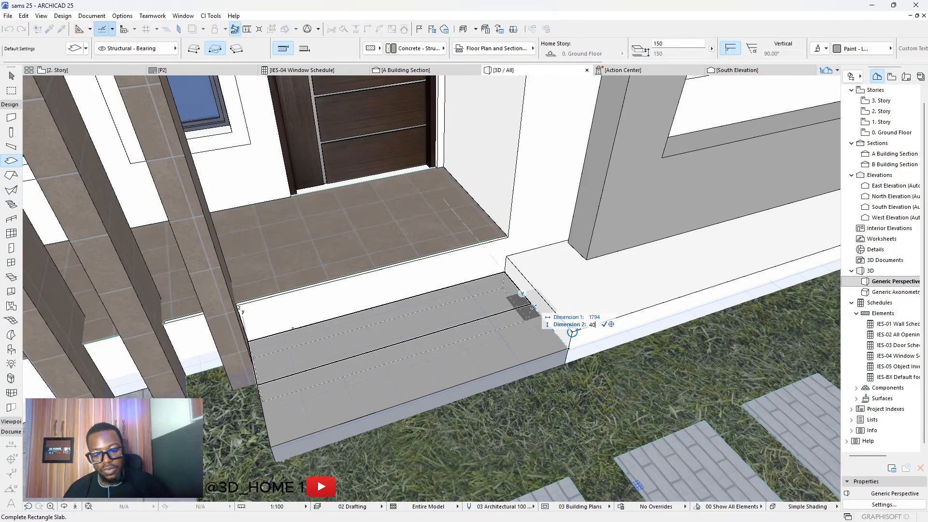
text(0)
key(Return)
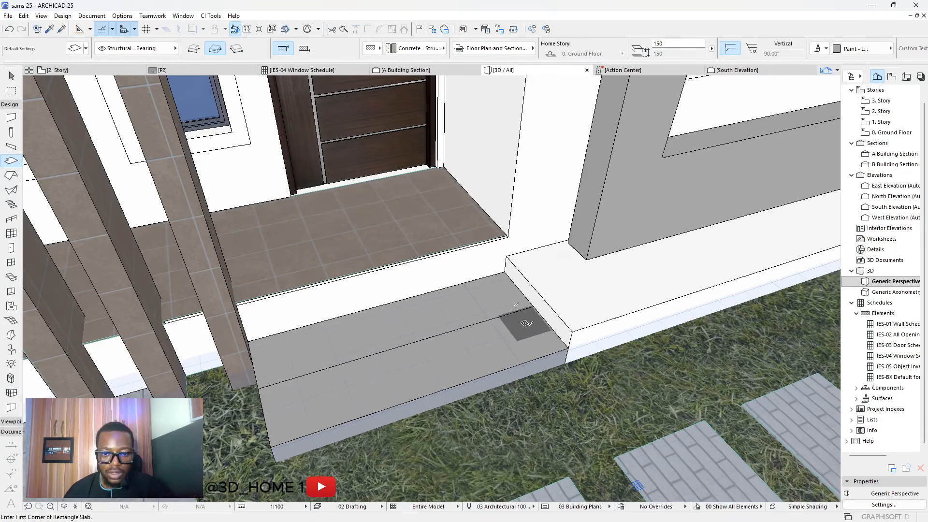
key(Escape)
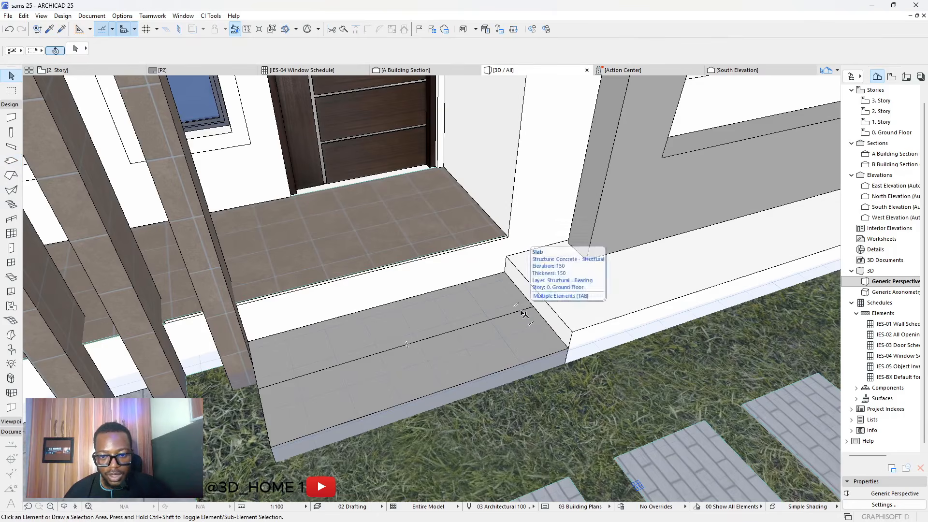
Step: Elevate the 400-deep slab vertically onto the lower step slab to form the upper step
click(525, 315)
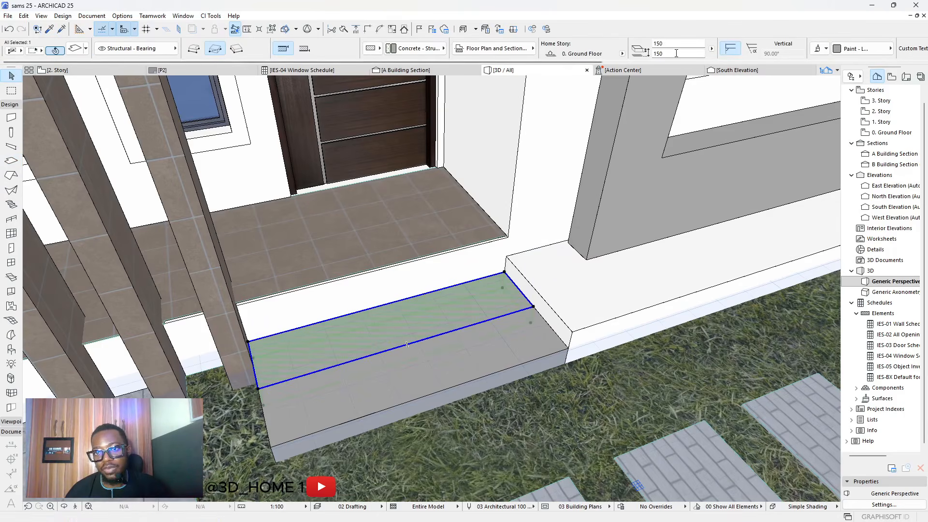
click(660, 54)
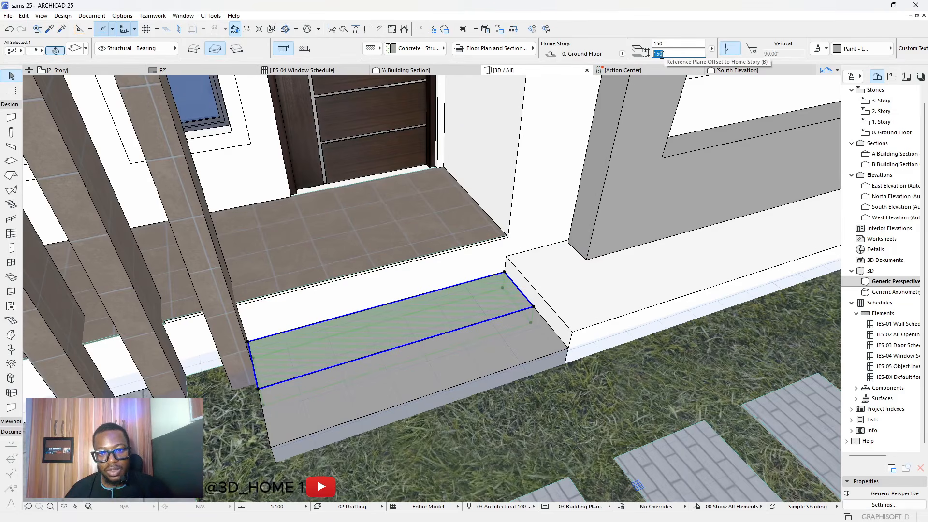
click(532, 322)
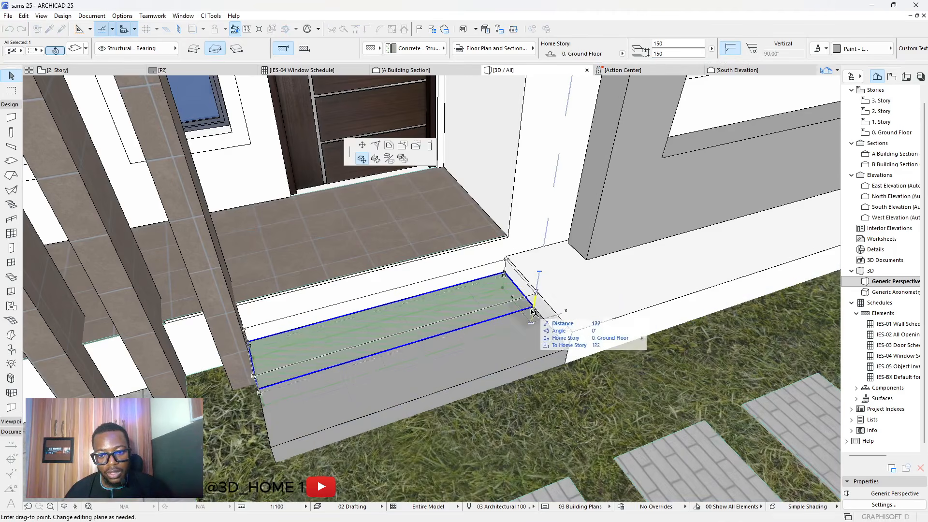
click(534, 314)
key(Escape)
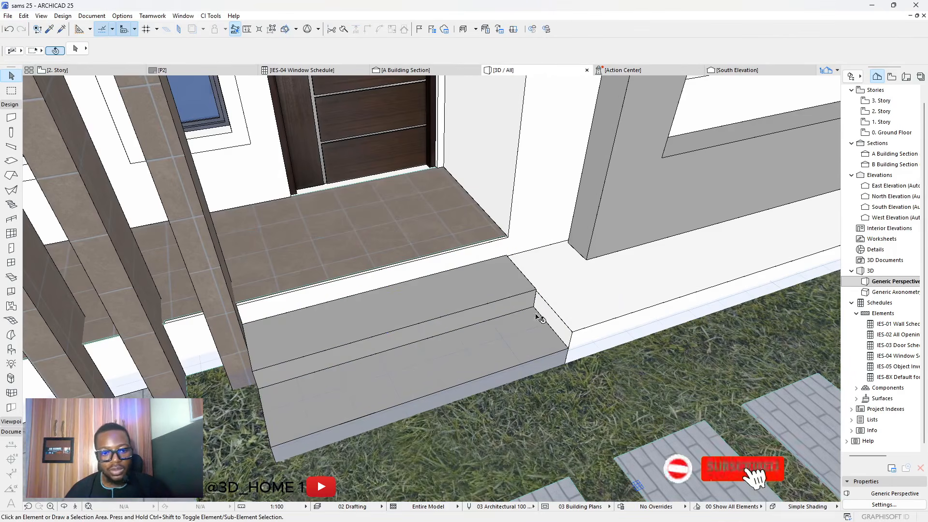
mouse_move(529, 300)
shift+middle_down()
mouse_move(628, 302)
mouse_move(607, 275)
mouse_move(399, 276)
mouse_move(346, 307)
mouse_move(487, 359)
mouse_move(419, 406)
mouse_move(460, 382)
mouse_move(498, 387)
mouse_move(573, 334)
mouse_move(524, 309)
shift+middle_up()
scroll(557, 318, up, 2)
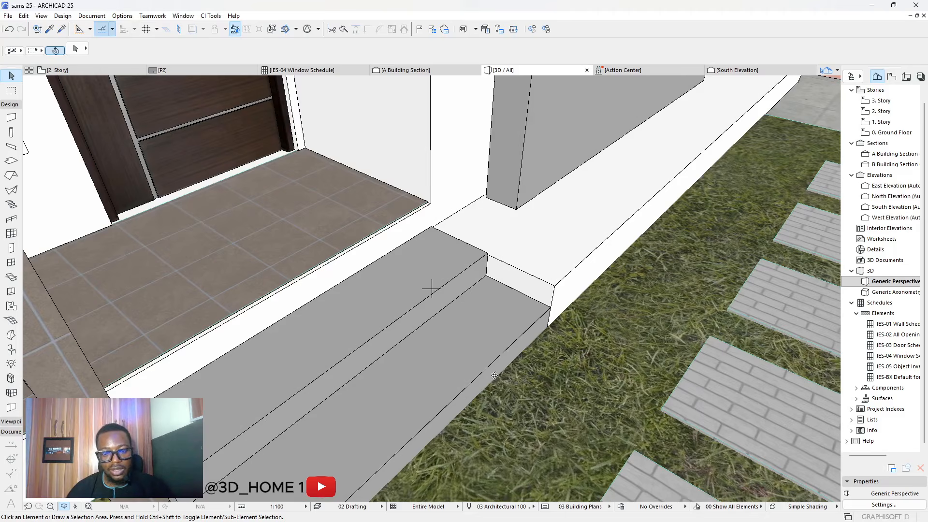
scroll(491, 343, down, 5)
drag(500, 350, 453, 406)
scroll(432, 288, up, 2)
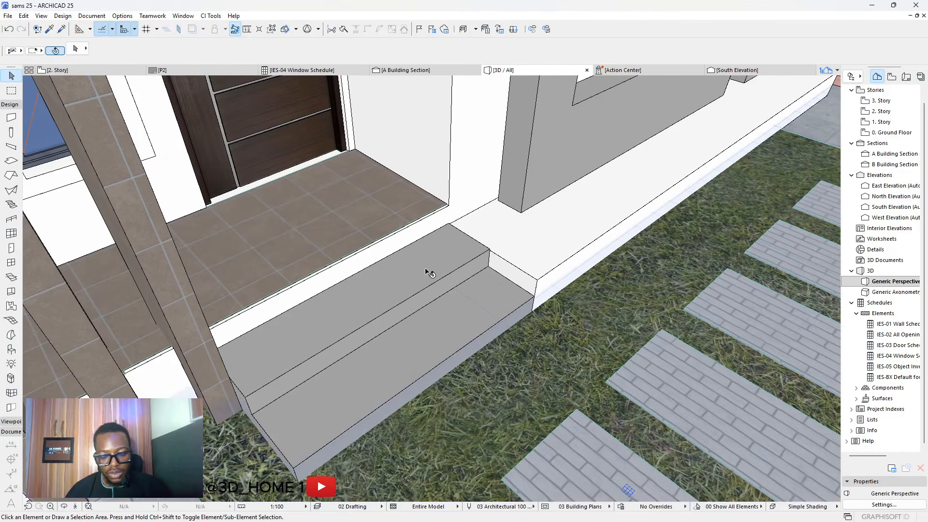
Step: Measure the depth of the upper step from its porch-side edge to its front edge
key(m)
scroll(387, 251, up, 1)
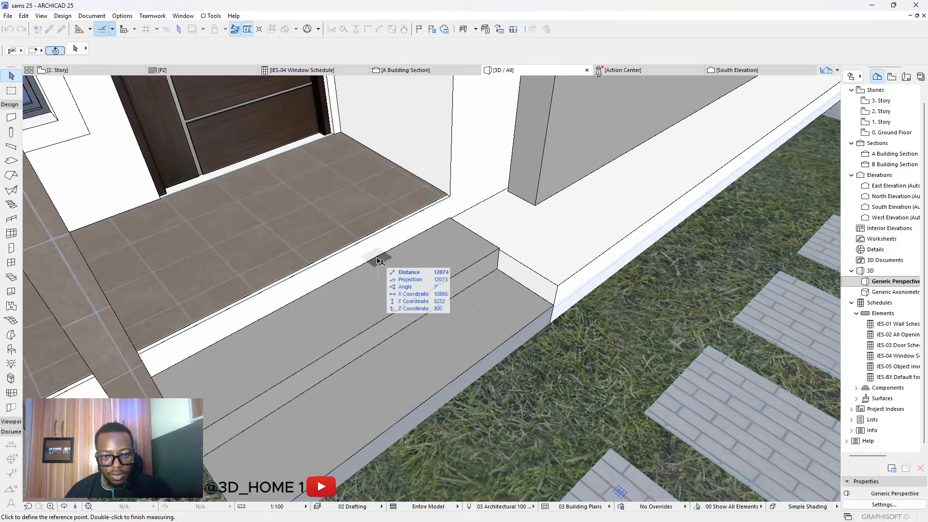
click(376, 255)
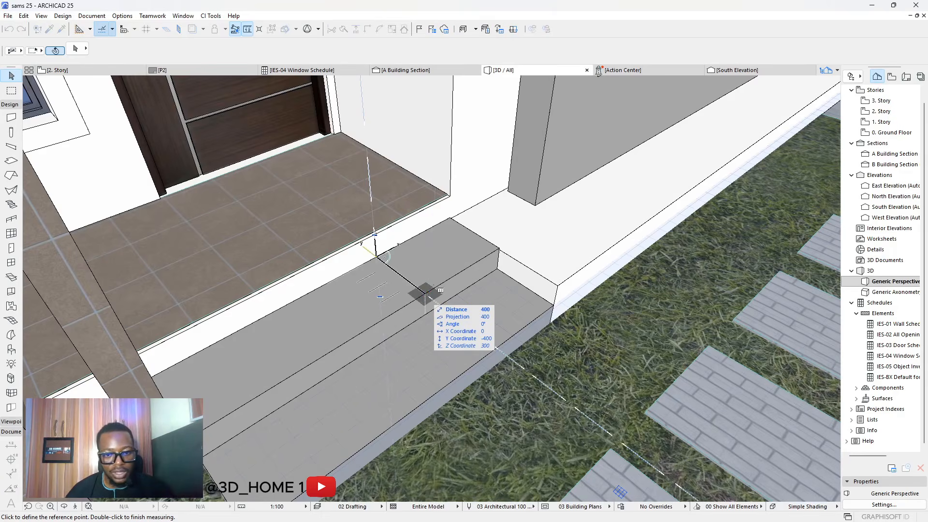
key(Escape)
scroll(472, 272, up, 2)
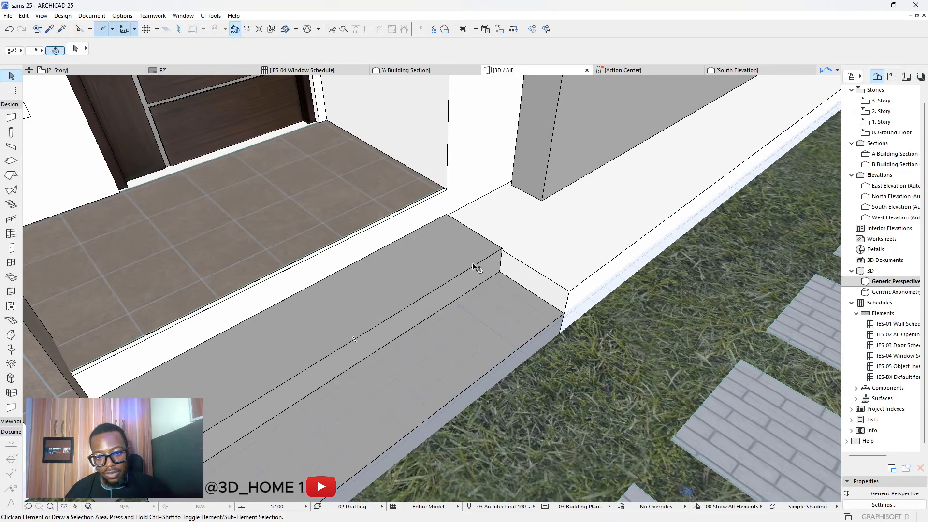
mouse_move(484, 278)
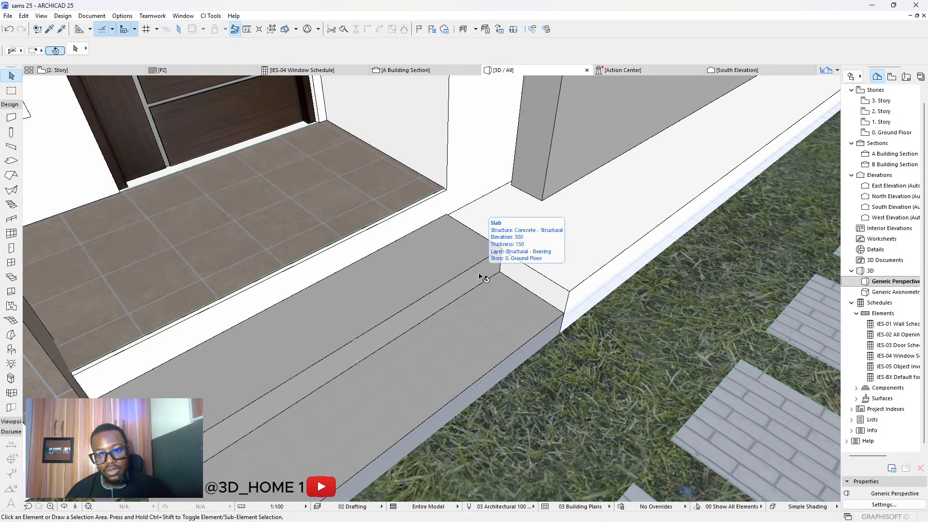
key(m)
click(400, 237)
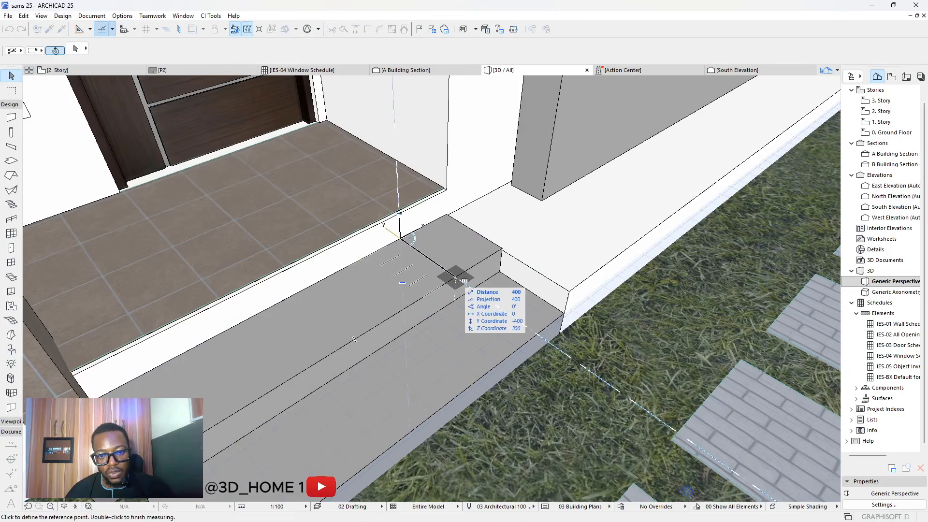
key(Escape)
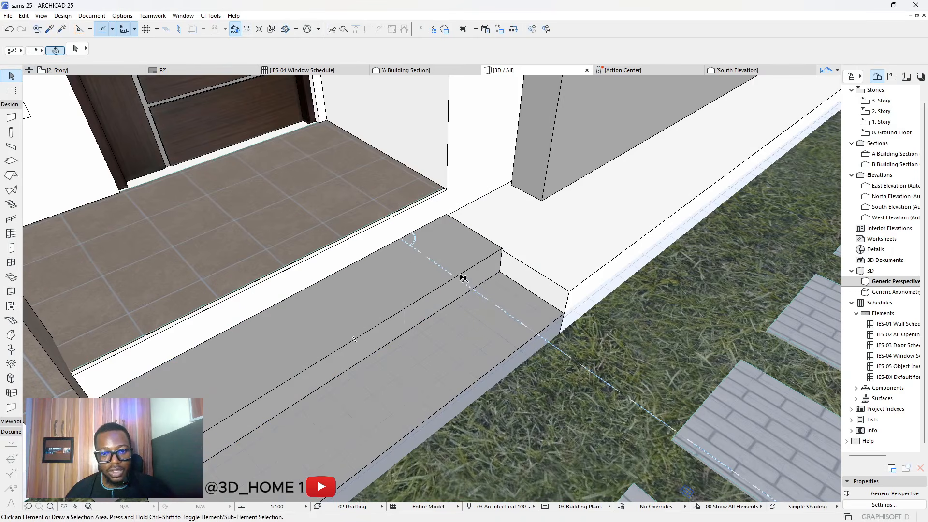
Step: Offset the upper step slab's front edge inward by 100 toward the porch
click(462, 276)
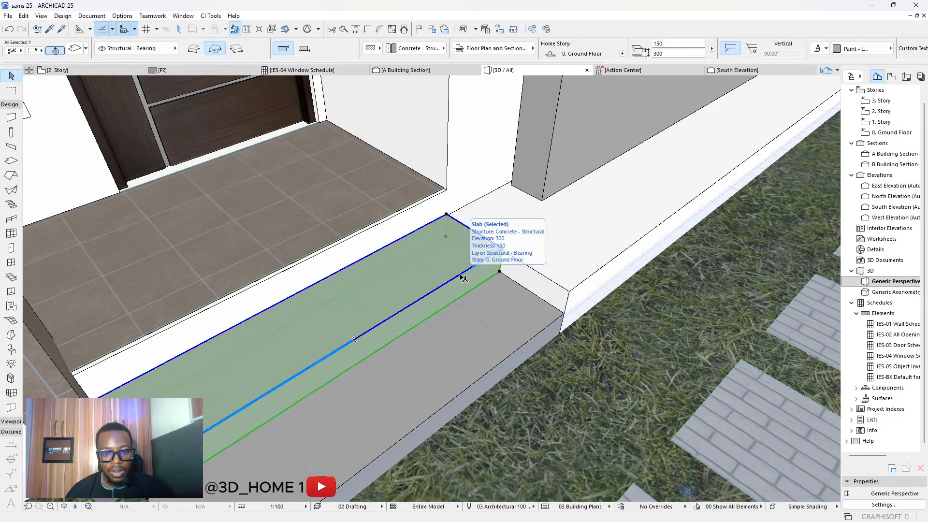
click(463, 277)
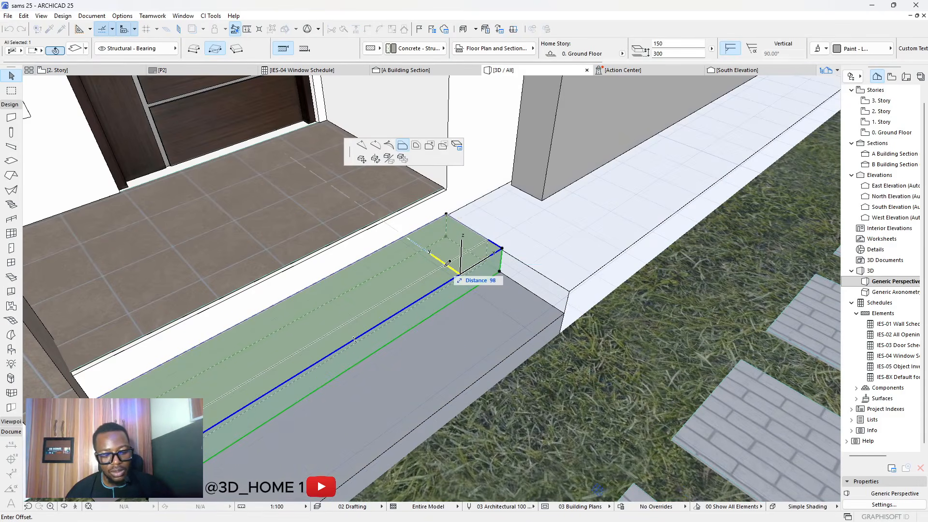
text(100)
key(Return)
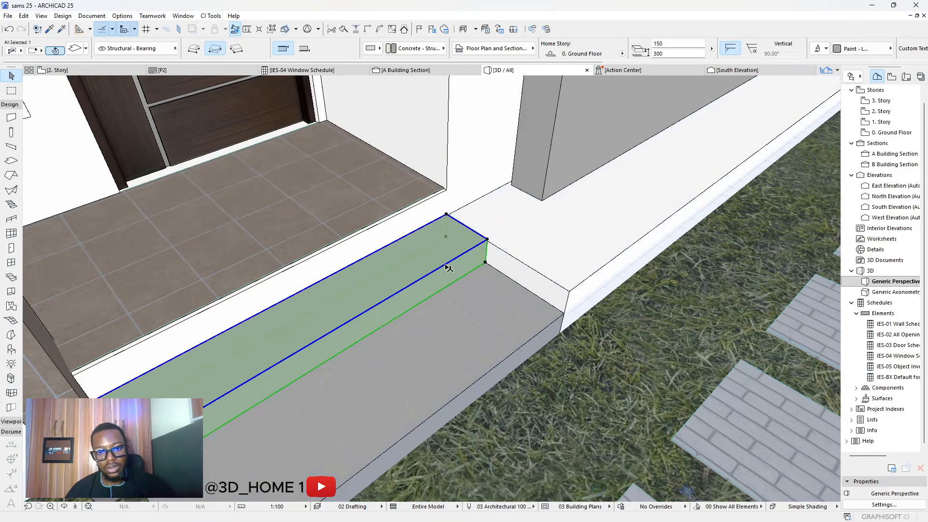
key(Escape)
Step: Offset the lower step slab's front edge inward by 100 toward the porch
click(533, 346)
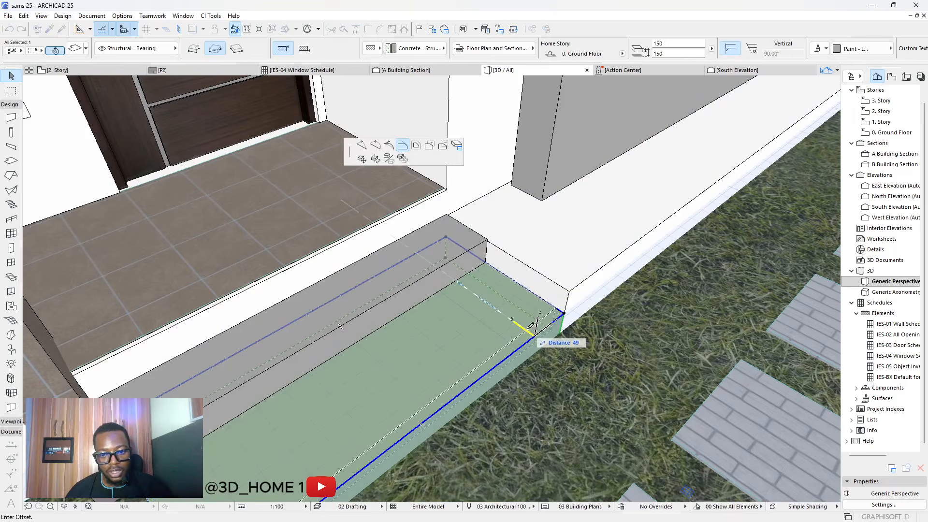
text(100)
key(Return)
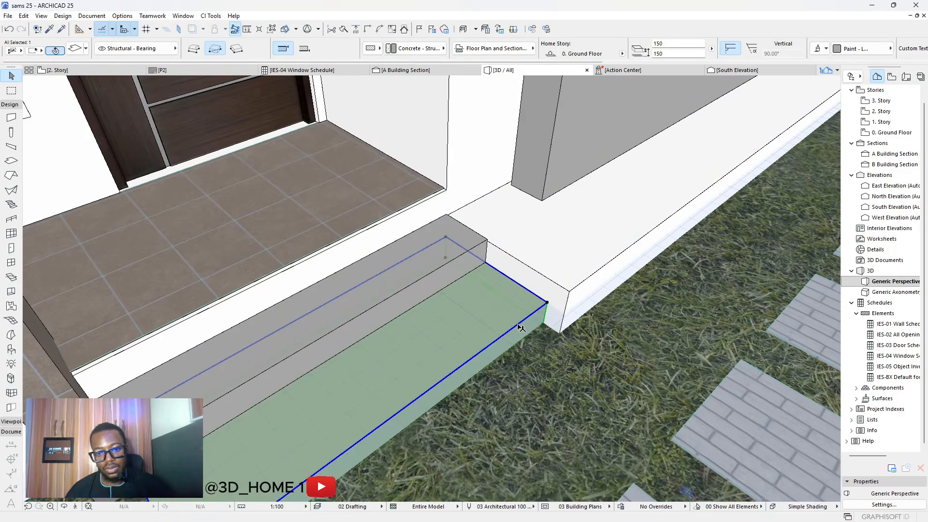
key(Escape)
scroll(515, 338, down, 1)
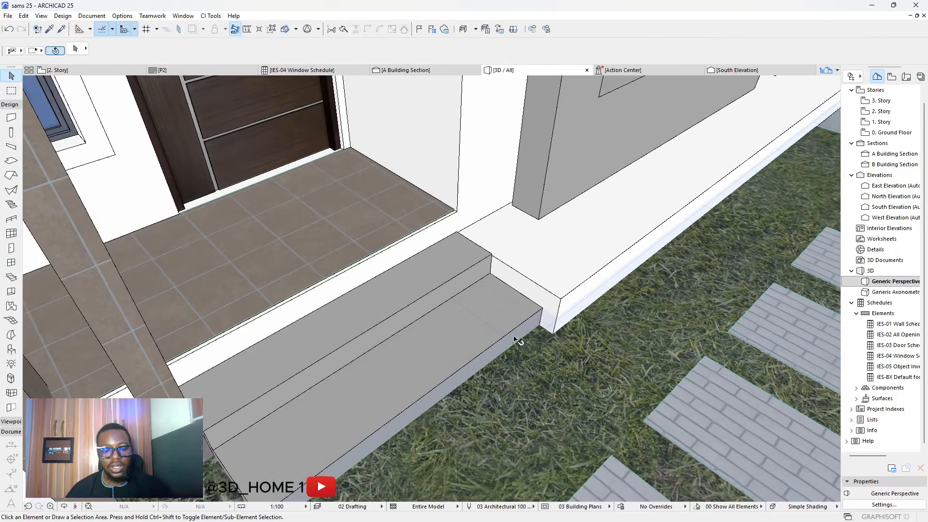
Step: Pick up the upper step's parameters and draw a 100-thick rectangular nosing slab along its front edge, 1794 long and 100 deep
click(48, 30)
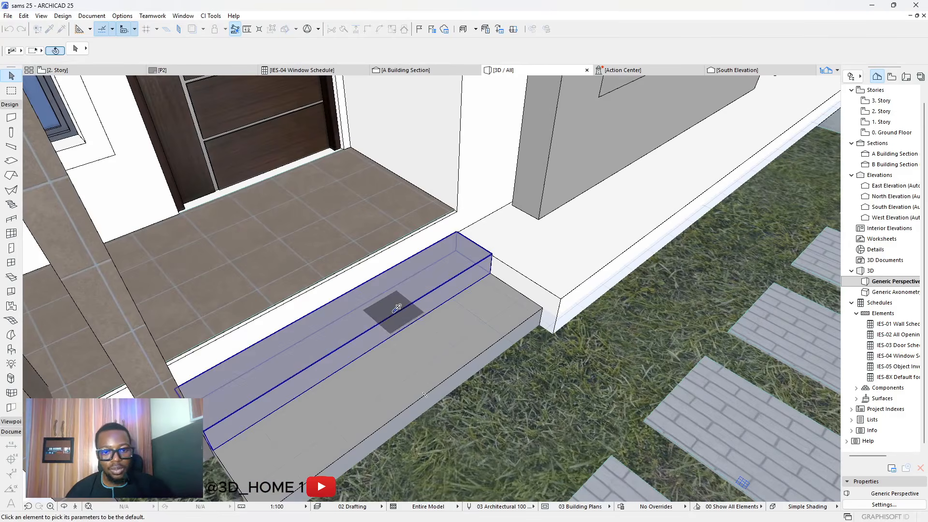
click(397, 310)
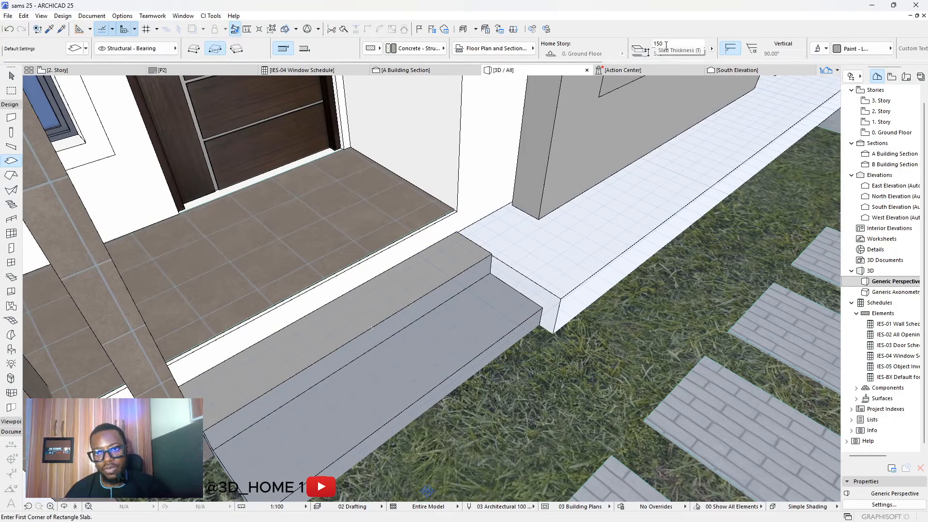
text(1)
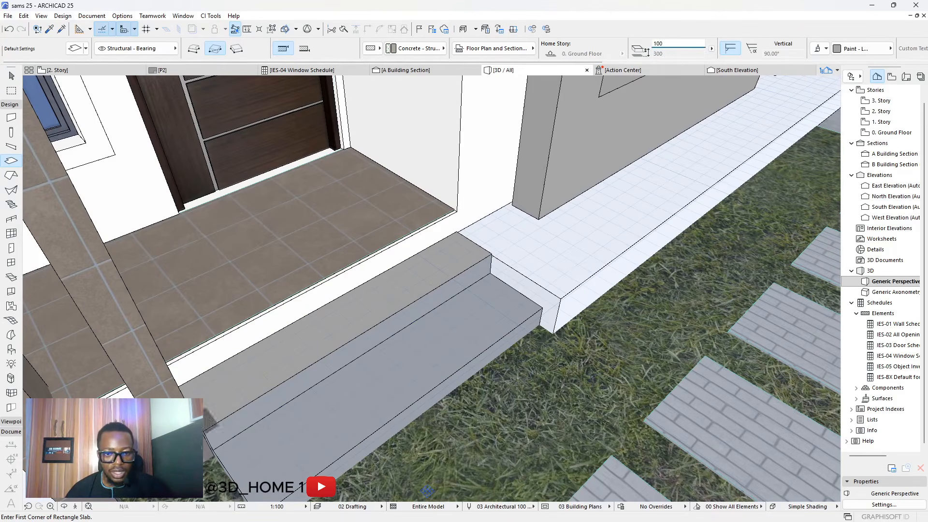
click(211, 429)
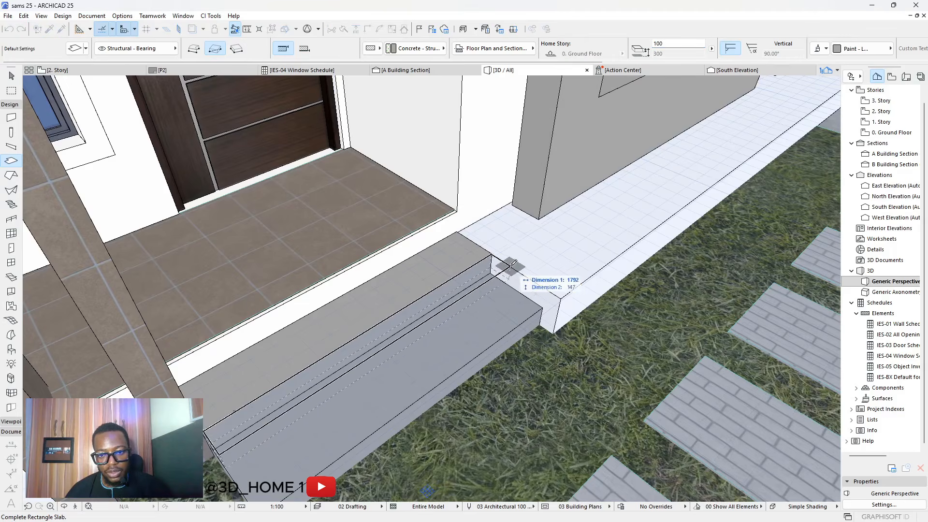
scroll(513, 266, up, 2)
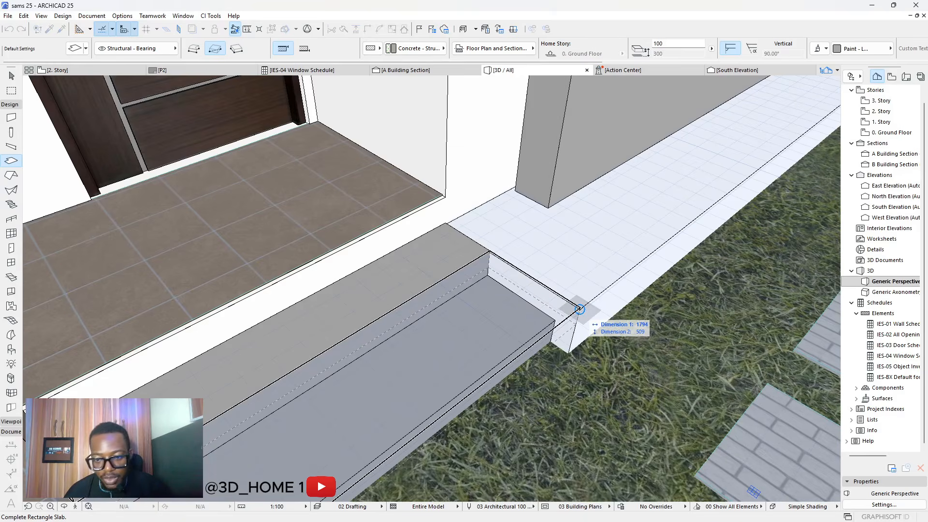
key(Tab)
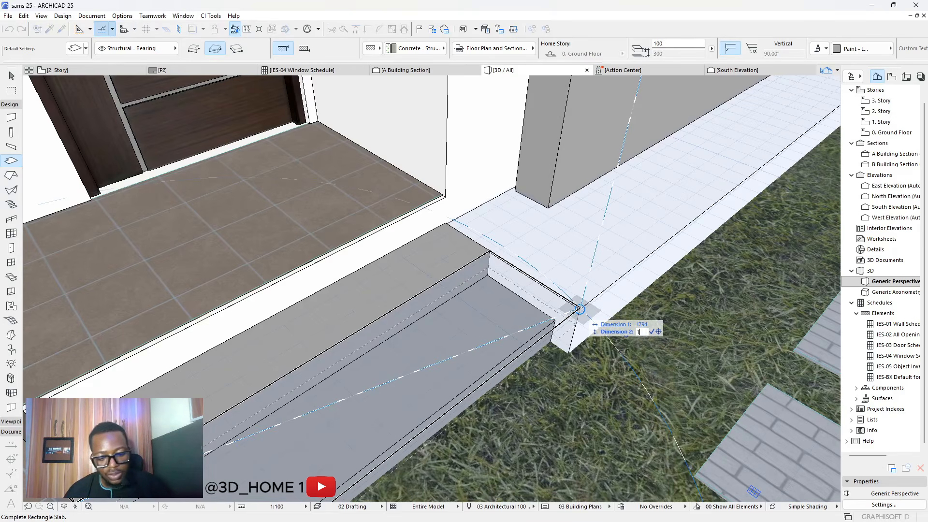
key(Return)
key(Escape)
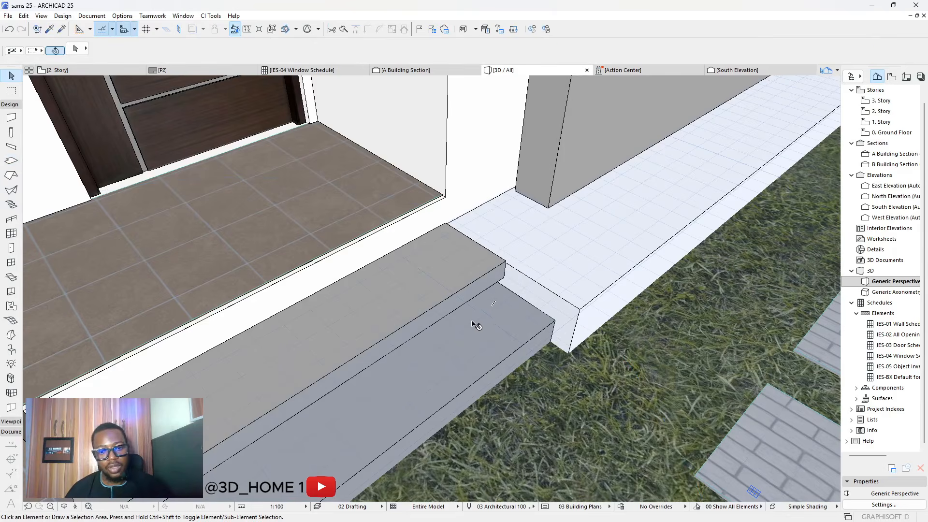
Step: Measure the upper step's depth including the nosing strip and examine the steps' side profile
key(m)
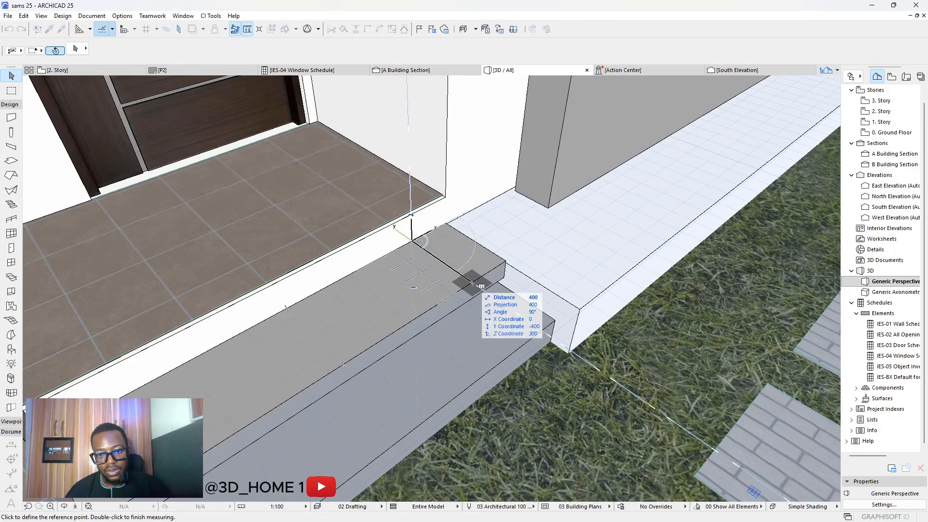
key(Escape)
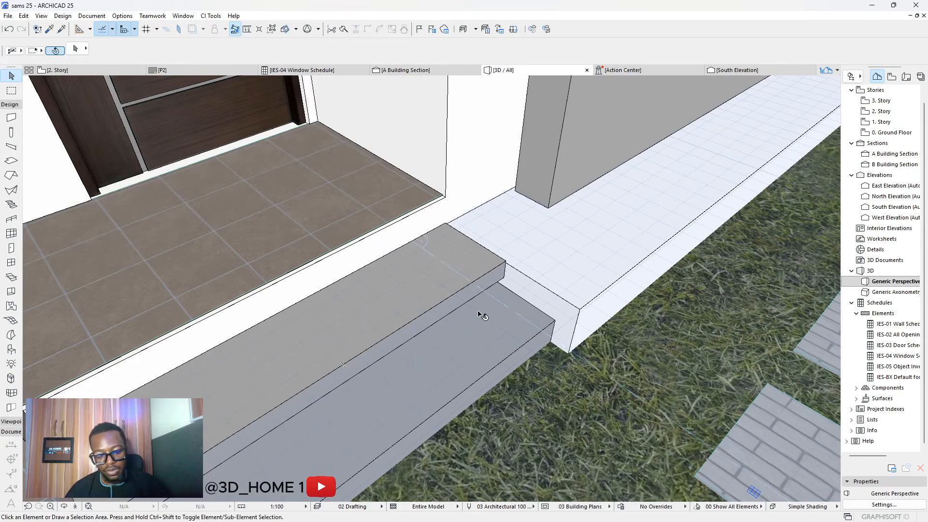
shift+middle_drag(472, 325, 515, 224)
scroll(452, 260, up, 8)
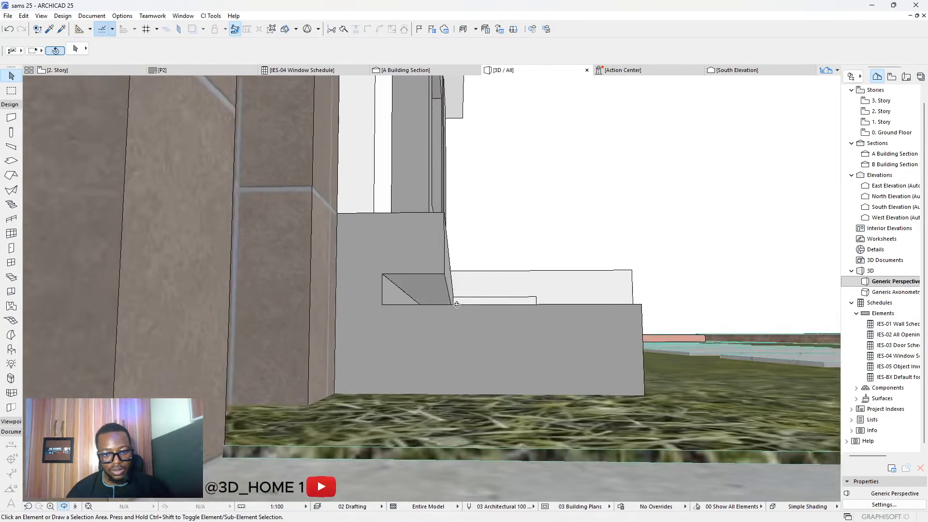
shift+middle_drag(456, 305, 408, 338)
shift+drag(408, 337, 363, 379)
shift+middle_drag(363, 379, 364, 365)
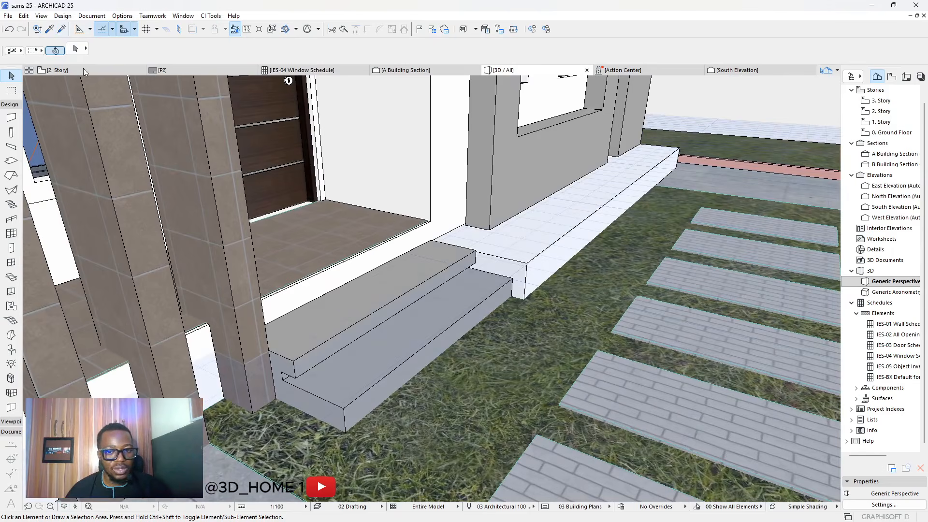
Step: Try to move the upper step's nosing strip onto the lower step's front edge
click(417, 282)
click(464, 249)
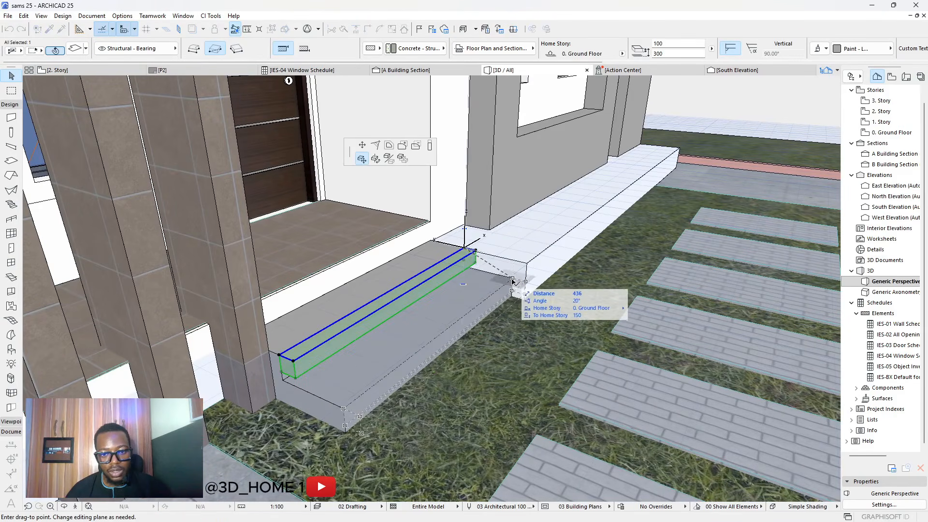
click(512, 280)
key(Escape)
shift+middle_drag(412, 426, 441, 397)
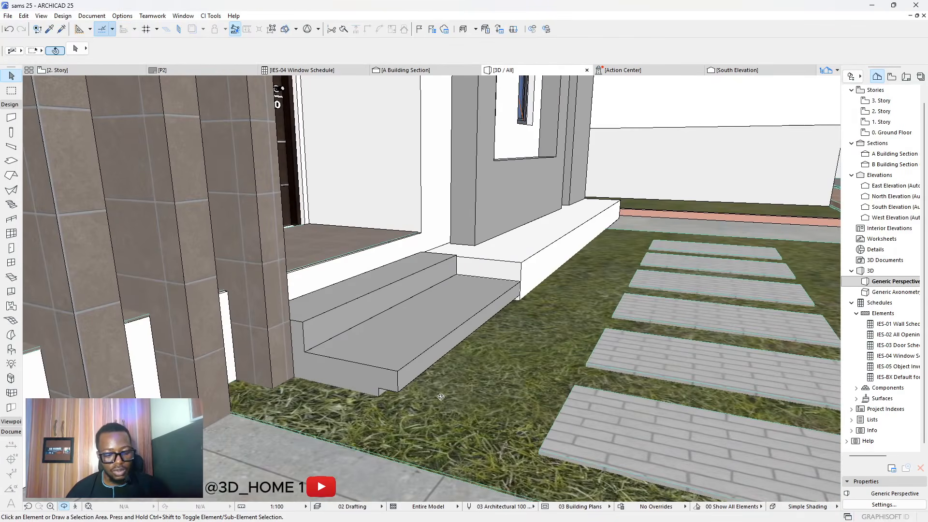
Step: Copy the upper step's nosing strip onto the lower step's front edge, aligning it at the plinth-side top corner
click(432, 289)
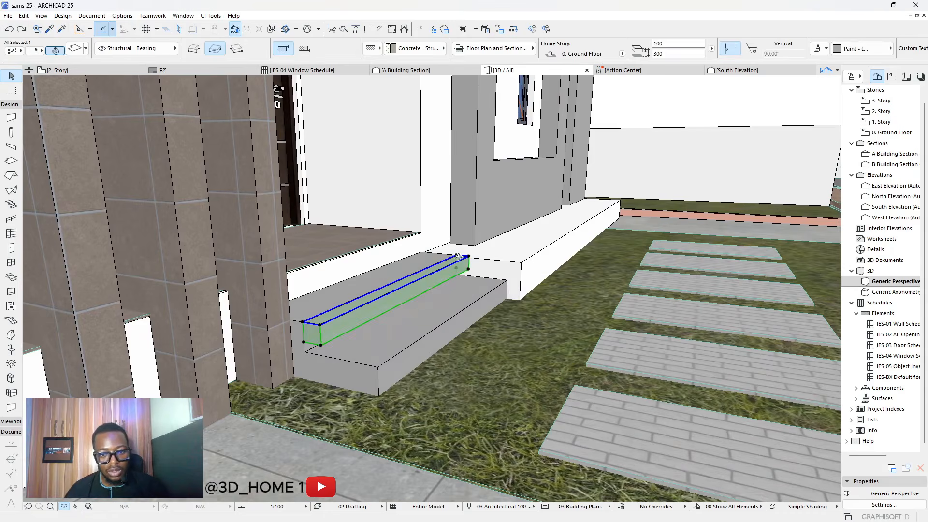
scroll(486, 254, up, 3)
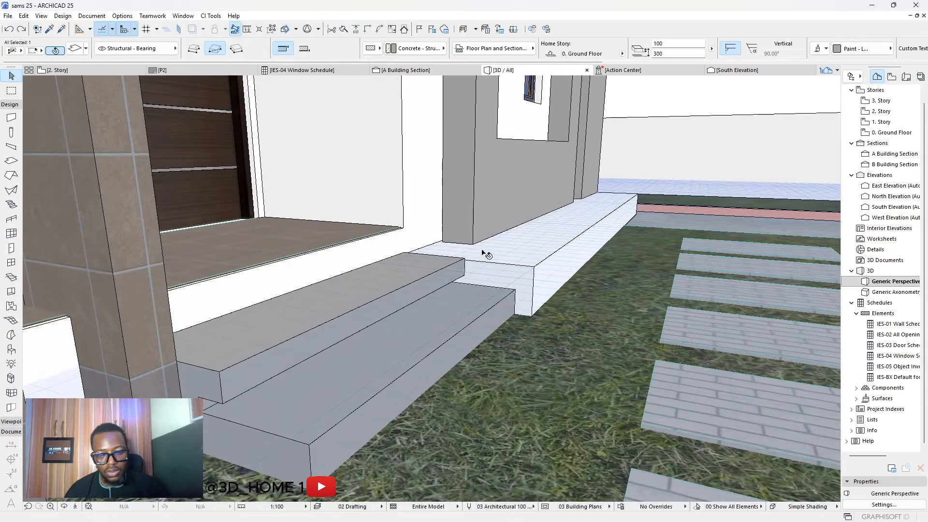
click(448, 259)
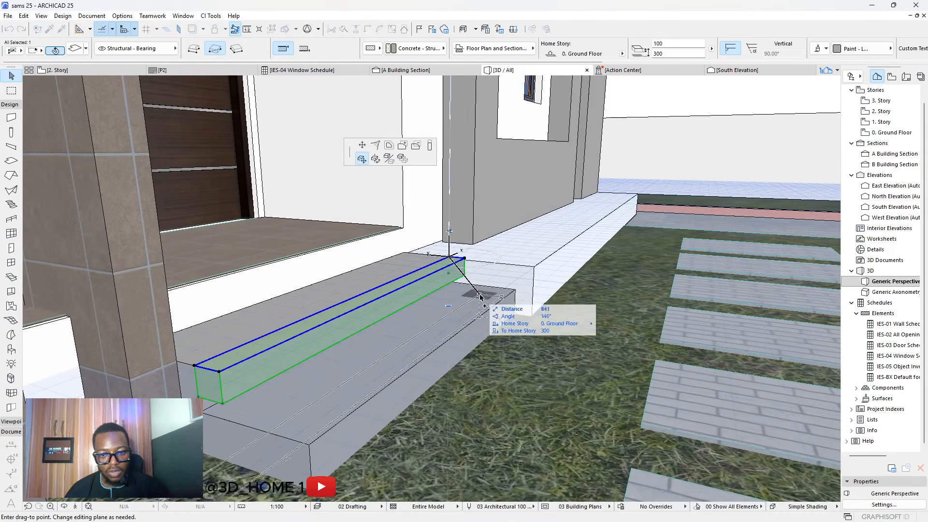
click(517, 293)
key(Escape)
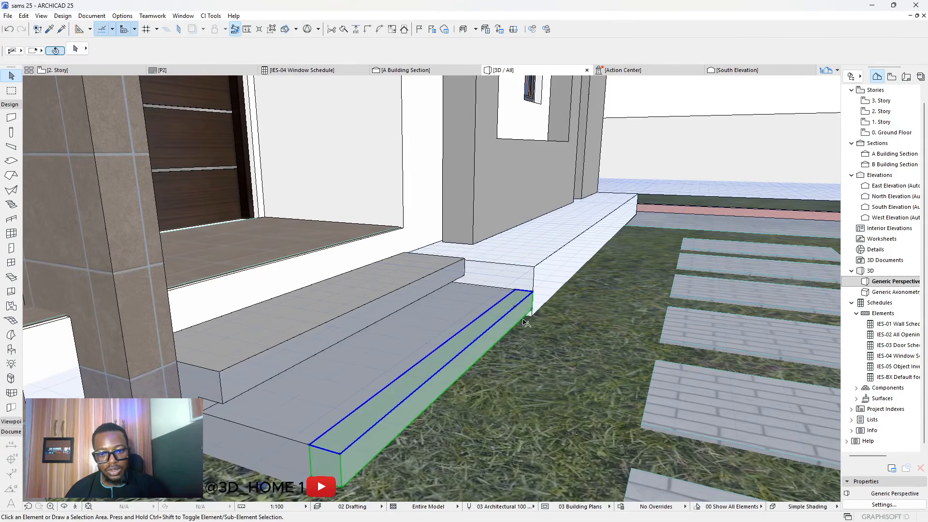
Step: Pick up the lower step's parameters and draw a 100-thick rectangular nosing slab along its open side edge, 100 wide and about 584 long
scroll(496, 326, up, 5)
scroll(496, 326, up, 8)
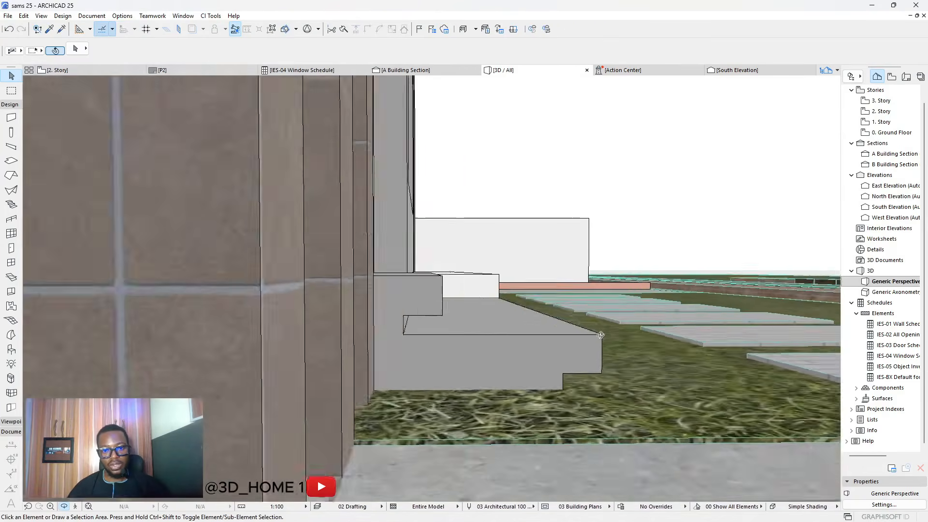
shift+middle_drag(601, 334, 333, 341)
scroll(420, 358, down, 5)
scroll(333, 341, up, 8)
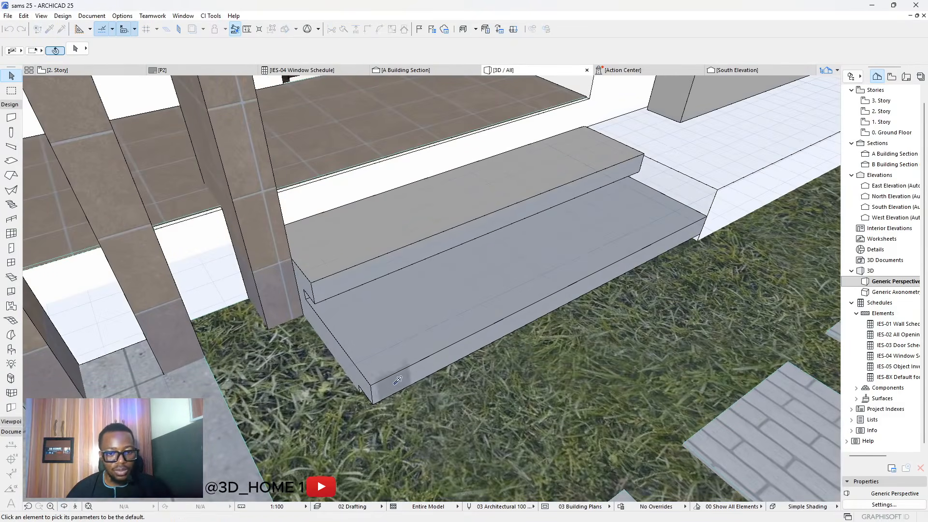
alt+click(366, 382)
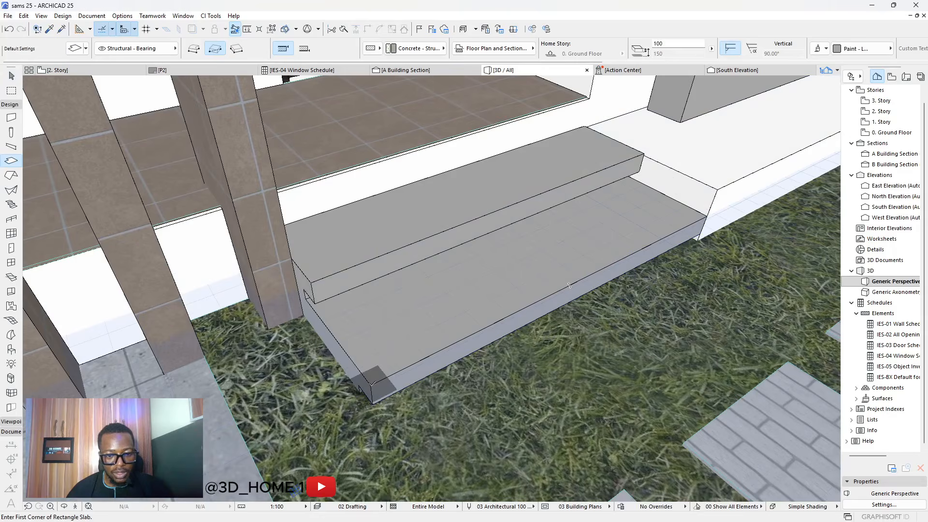
click(370, 384)
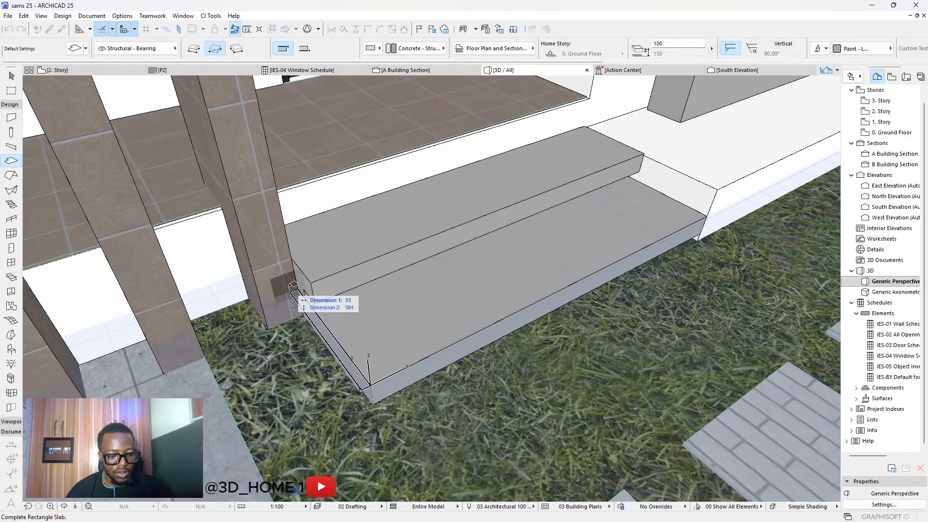
key(Tab)
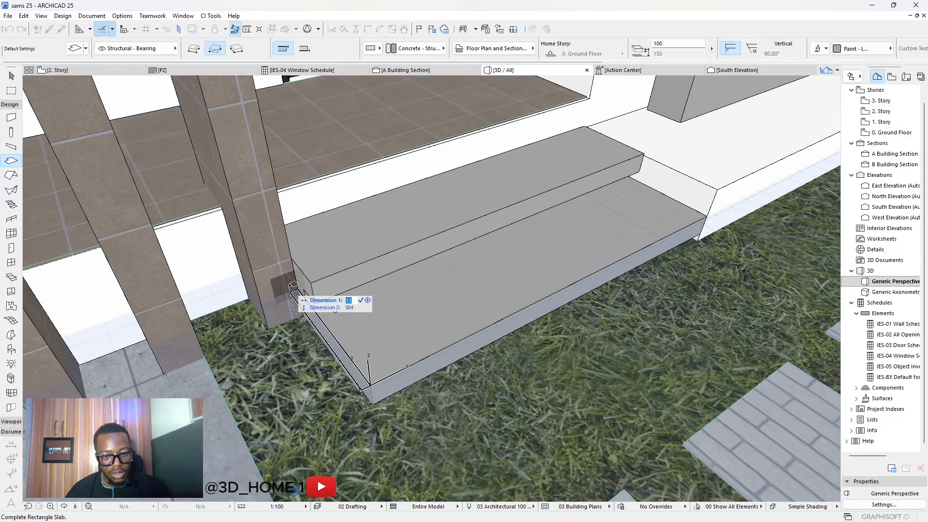
text(10)
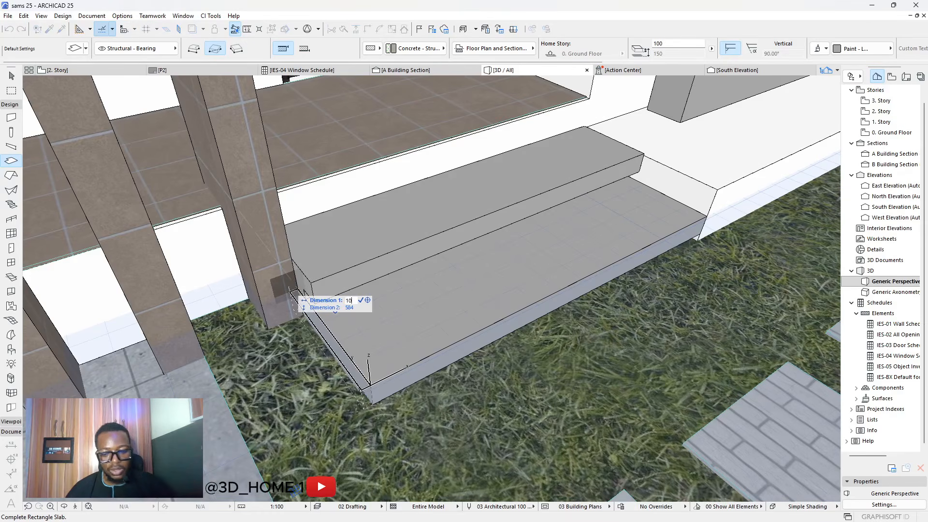
text(0)
key(Return)
key(Escape)
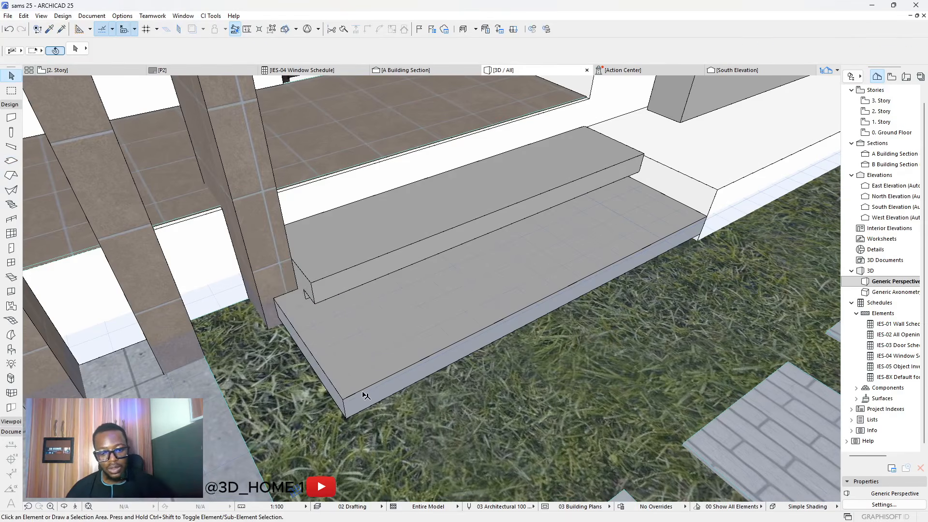
Step: Pick up the upper step's parameters and draw a 100-wide nosing slab along its open side edge, about 175 long, reaching the column
shift+middle_drag(342, 431, 453, 380)
shift+middle_drag(347, 265, 326, 331)
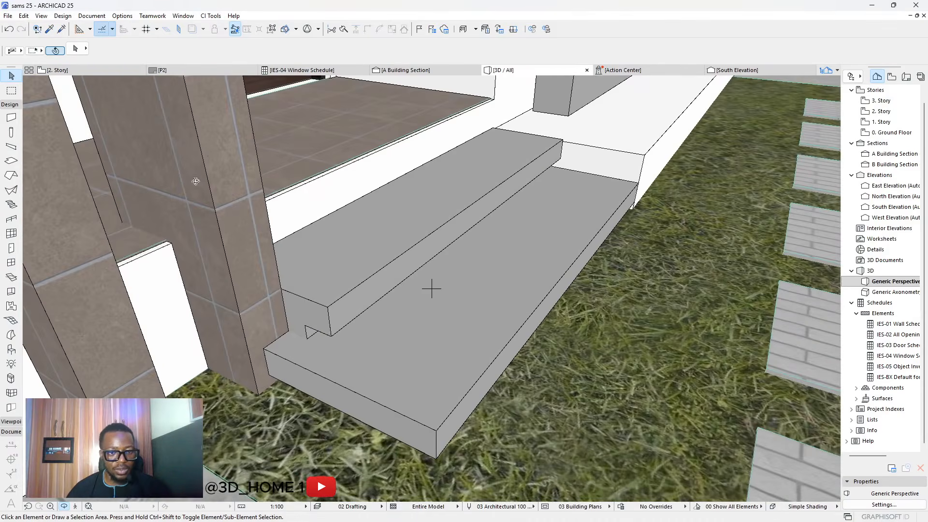
key(alt)
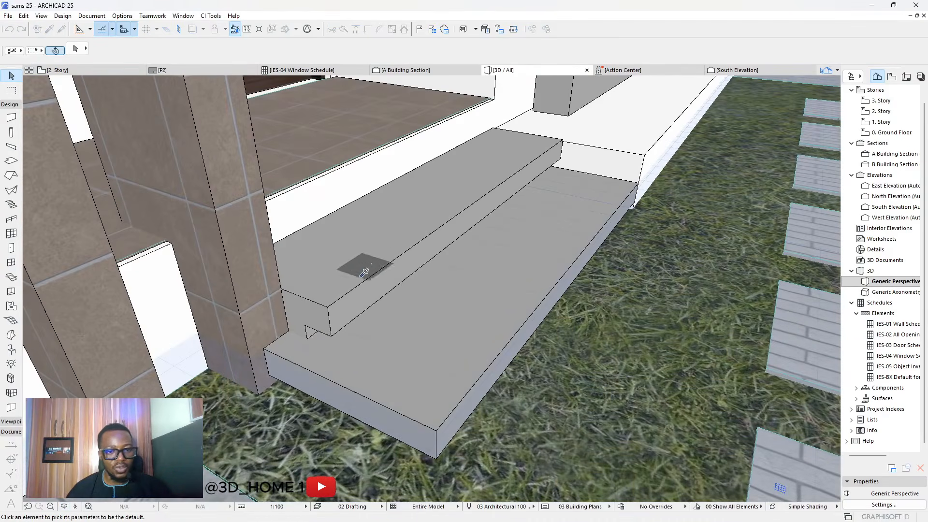
alt+click(367, 266)
click(327, 305)
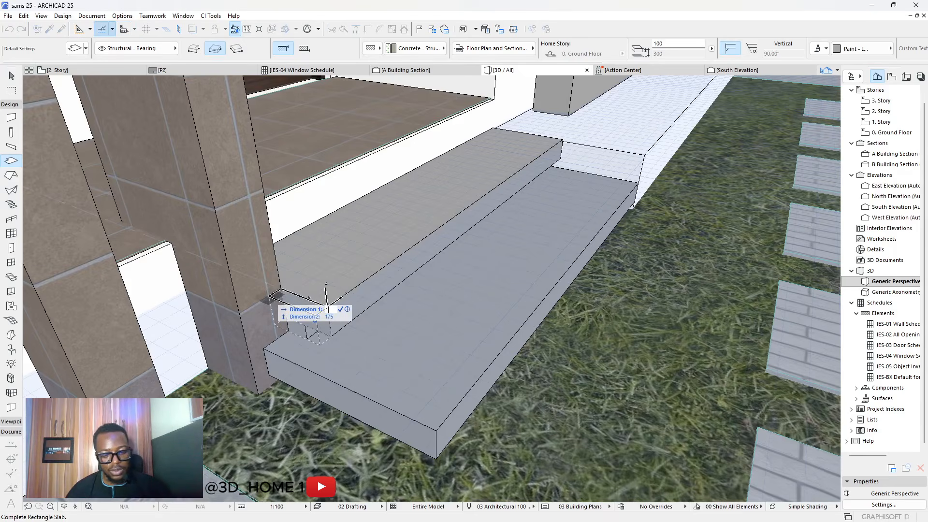
text(100)
key(Return)
key(Escape)
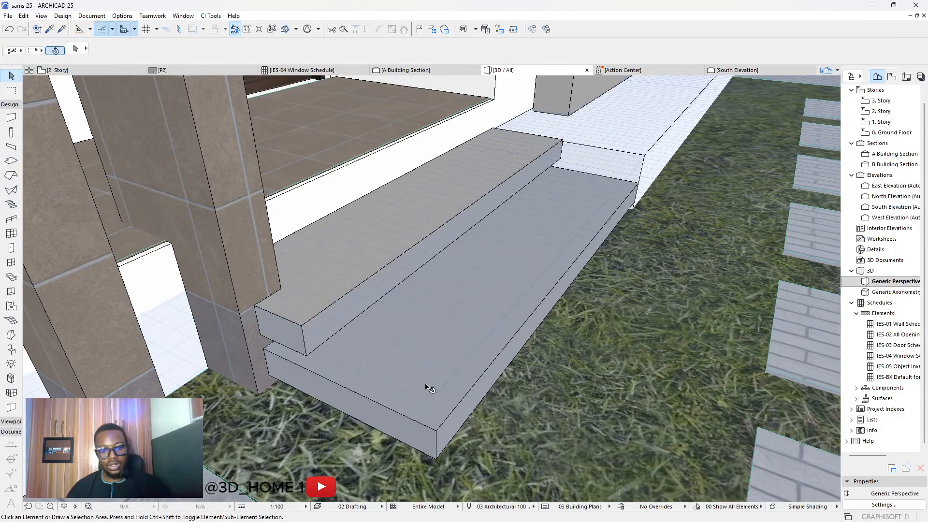
Step: Unlink the surface overrides of the upper step's 150-thick base slab and set its edge surface to Paint - Titanium White
shift+middle_drag(430, 389, 346, 285)
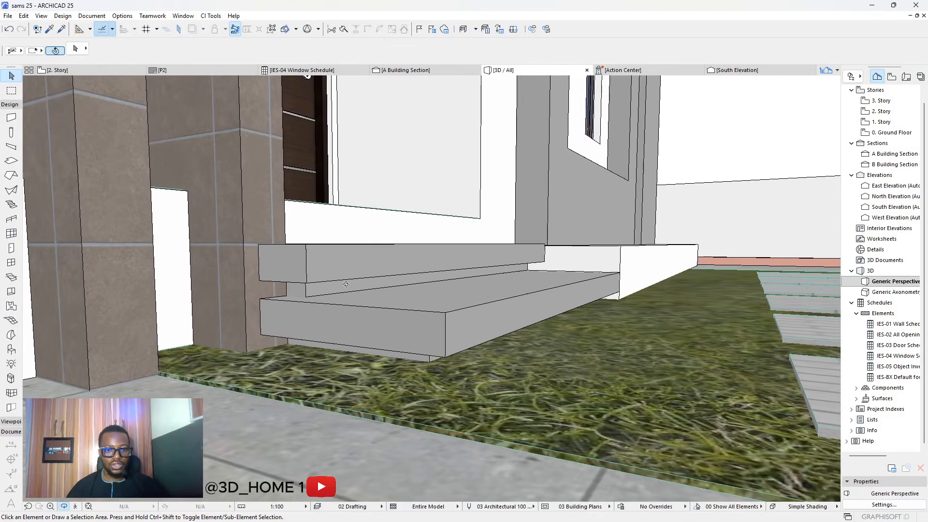
click(305, 293)
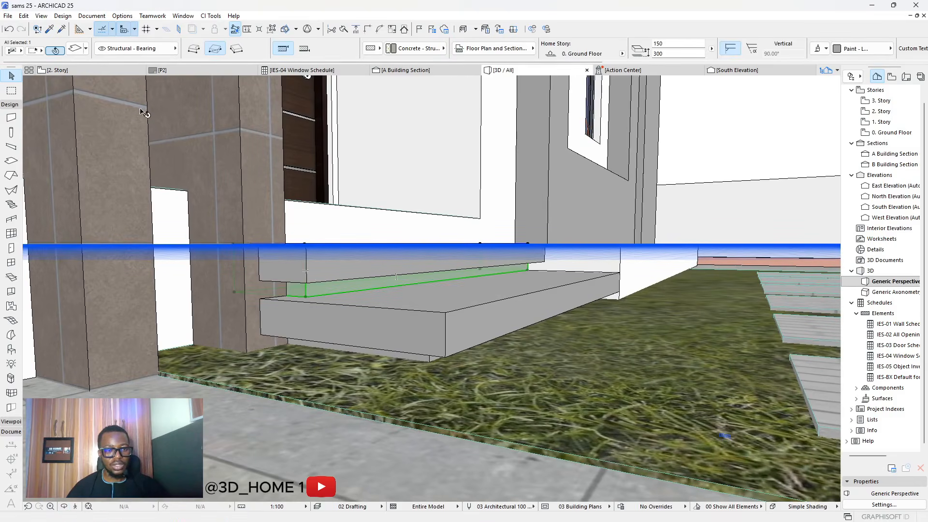
click(73, 48)
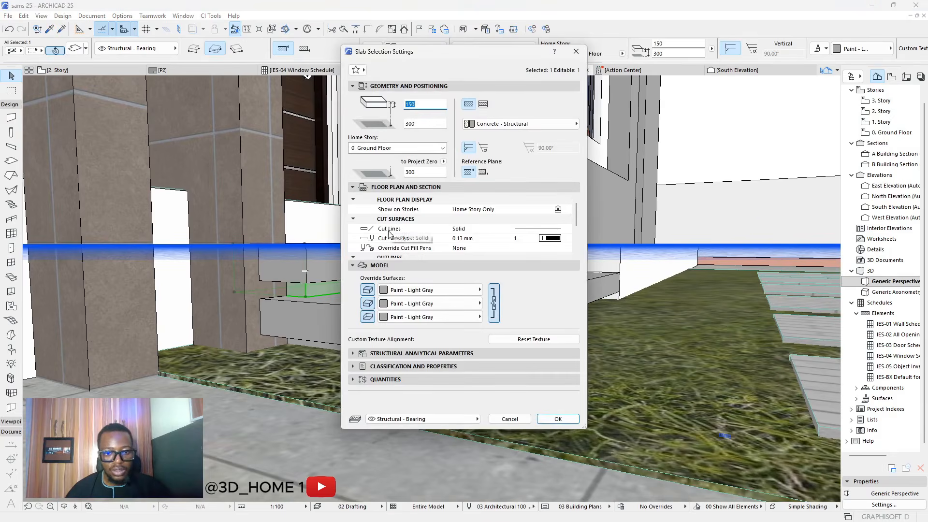
click(492, 300)
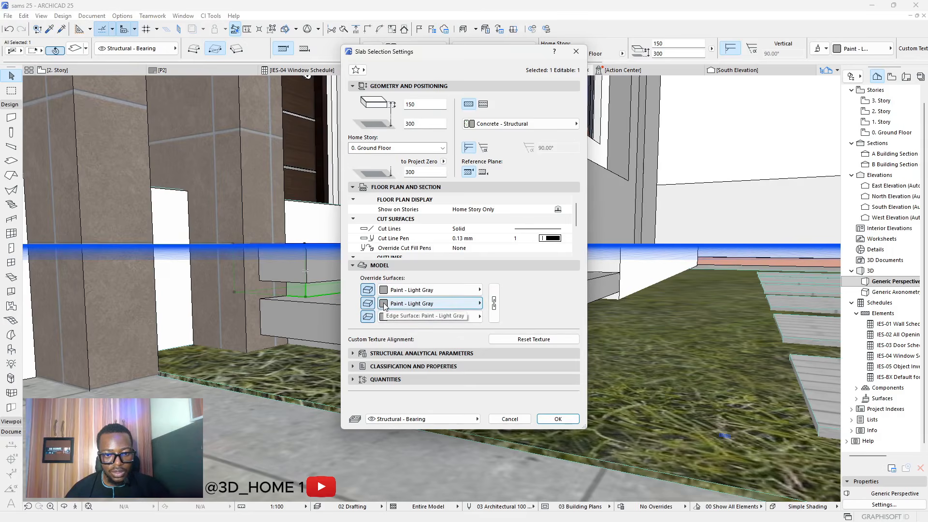
click(385, 304)
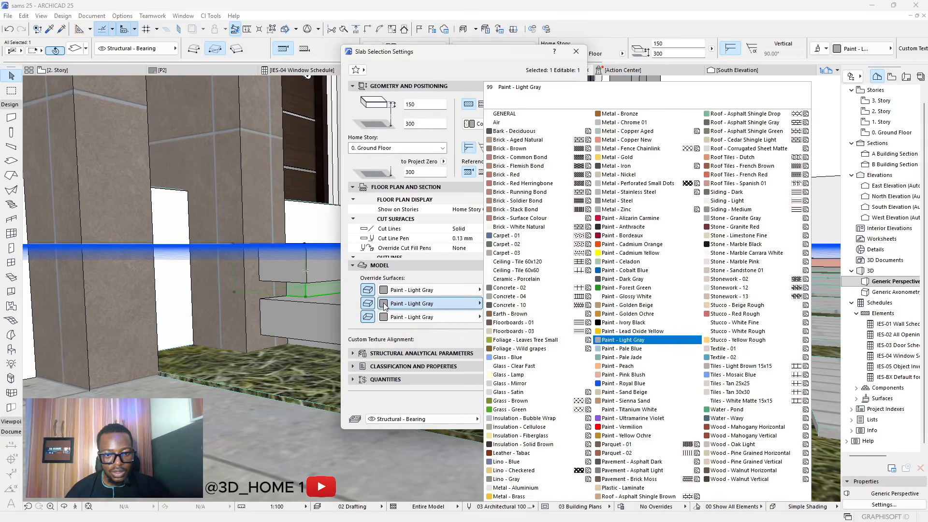
click(615, 415)
click(578, 420)
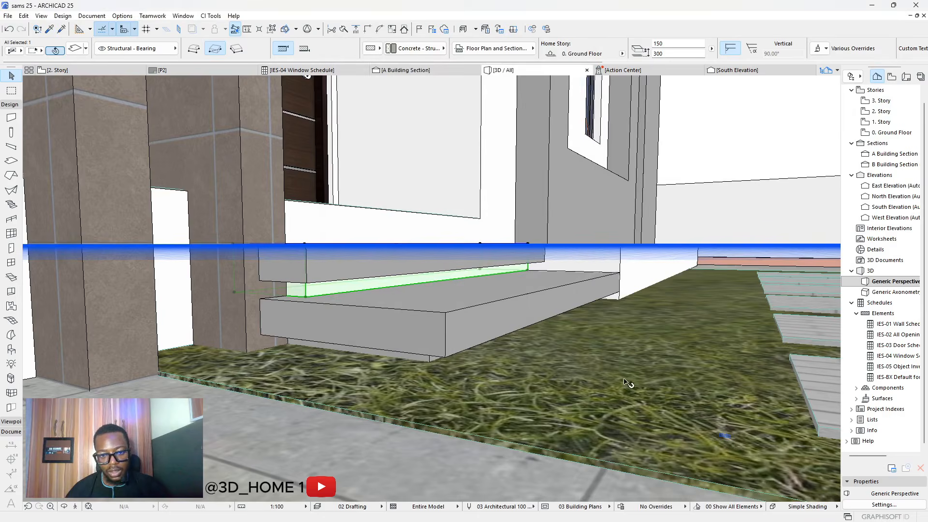
key(Escape)
Step: Unlink the surface overrides of the lower step's 150-thick base slab and set its edge surface to Paint - Titanium White
shift+middle_drag(515, 341, 396, 280)
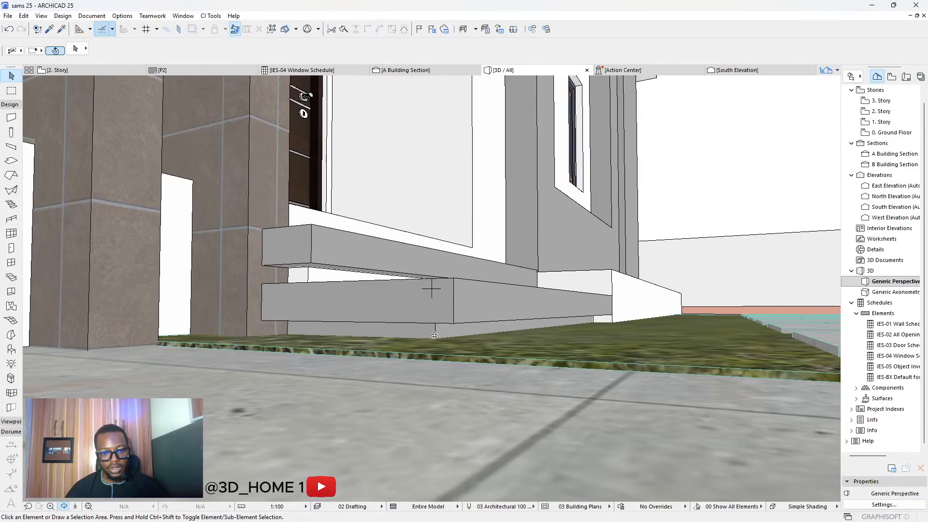
click(384, 319)
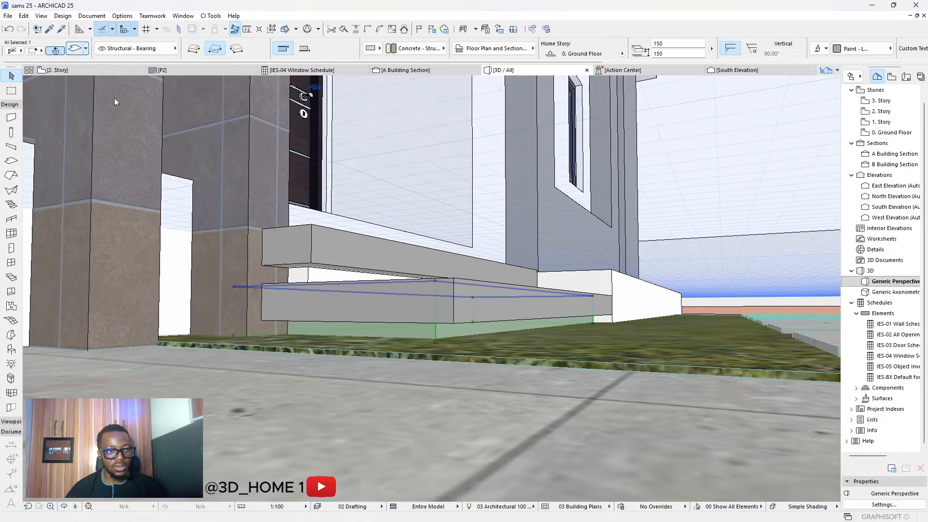
key(ctrl+t)
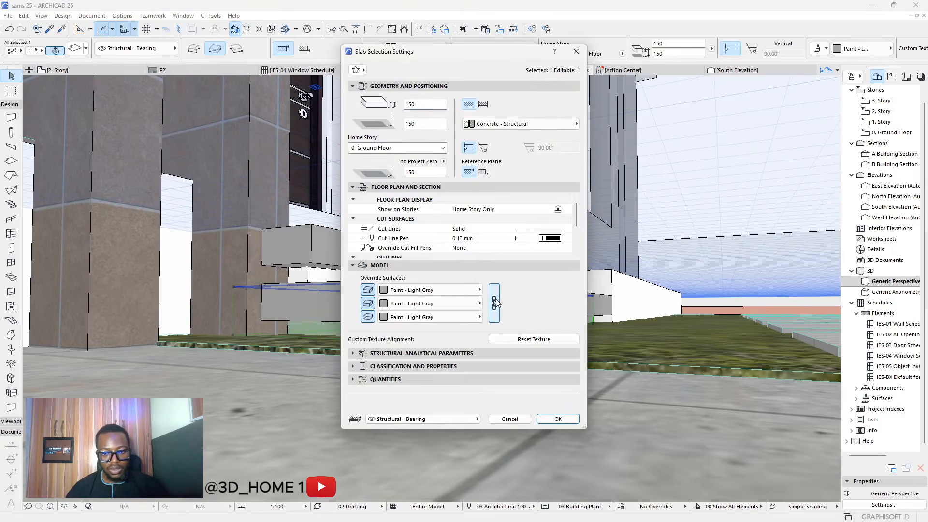
click(435, 303)
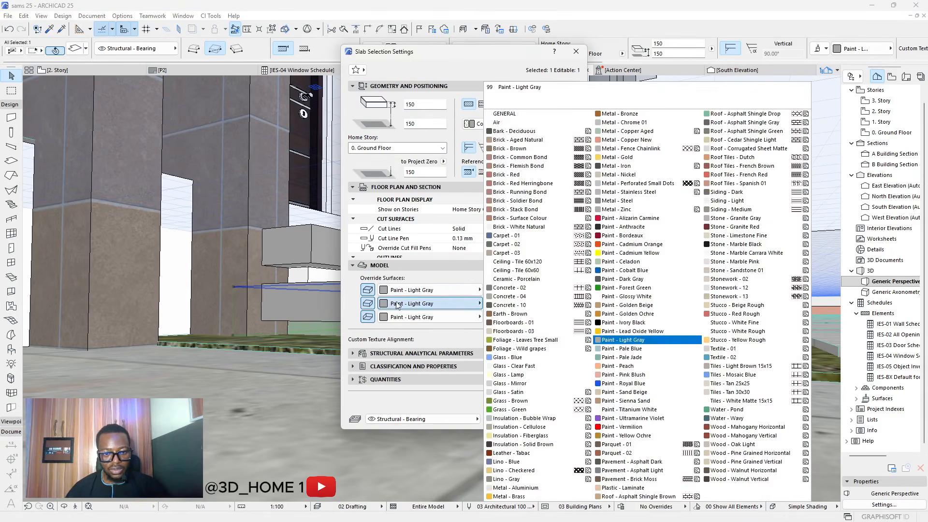
click(628, 409)
click(558, 420)
key(Escape)
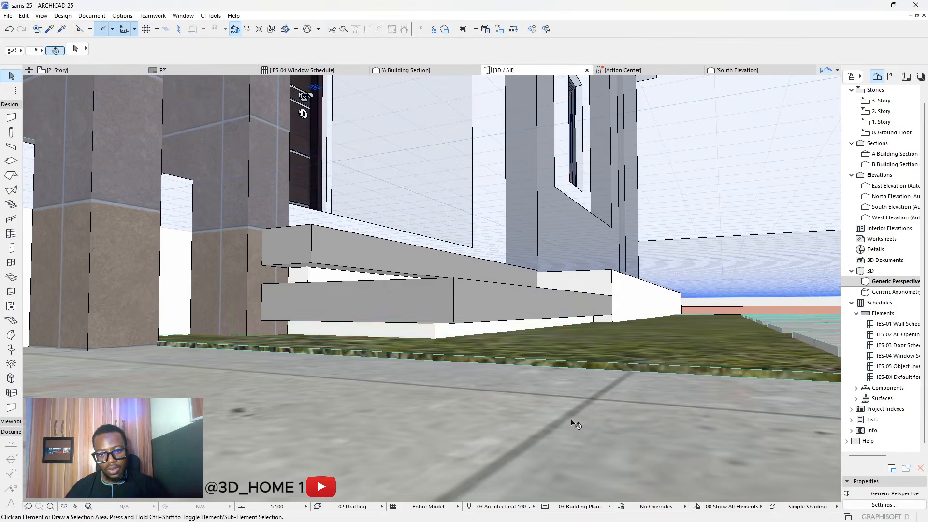
Step: Revert the edge surfaces of both steps' base slabs to Paint - Light Gray
scroll(571, 425, up, 3)
scroll(474, 371, down, 10)
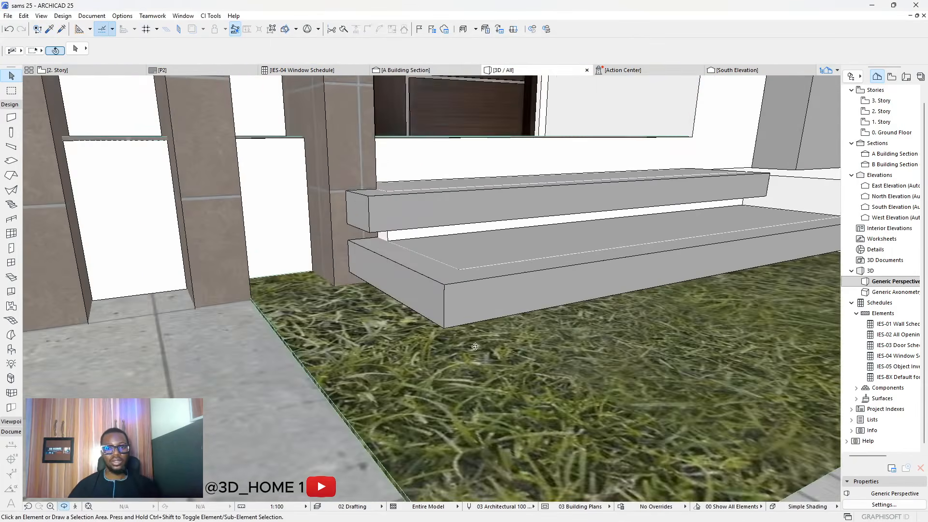
scroll(375, 323, up, 10)
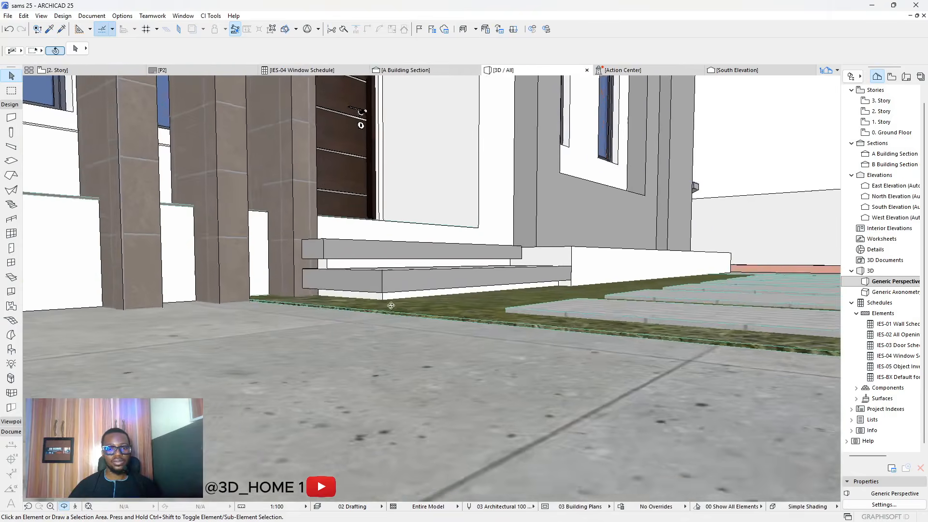
shift+middle_drag(391, 305, 308, 312)
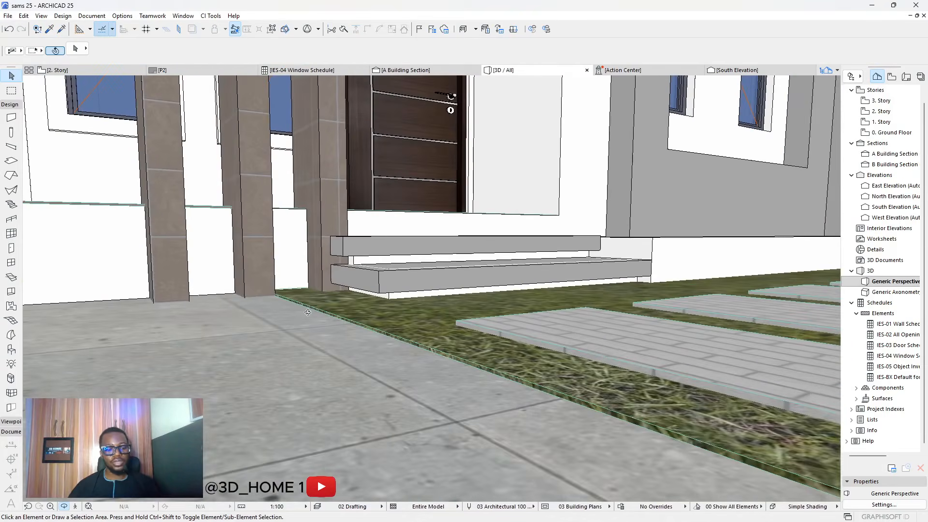
click(432, 289)
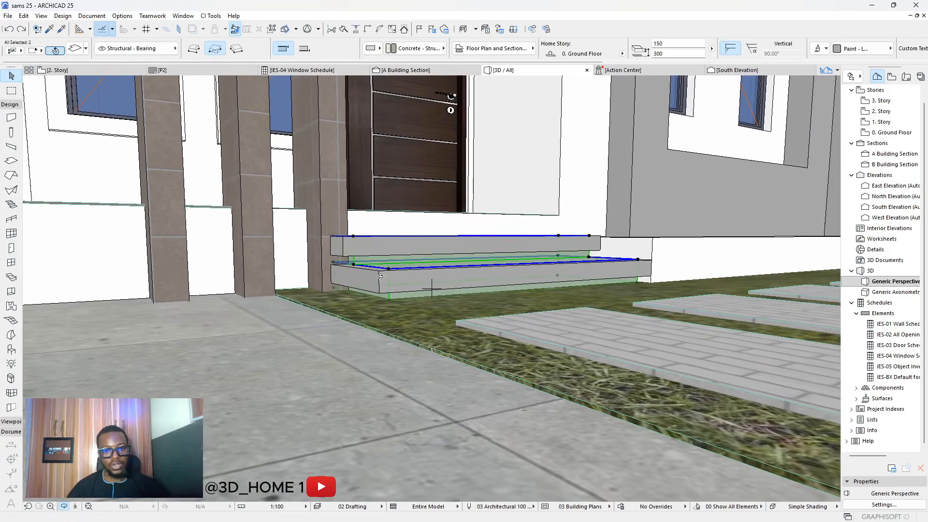
key(Escape)
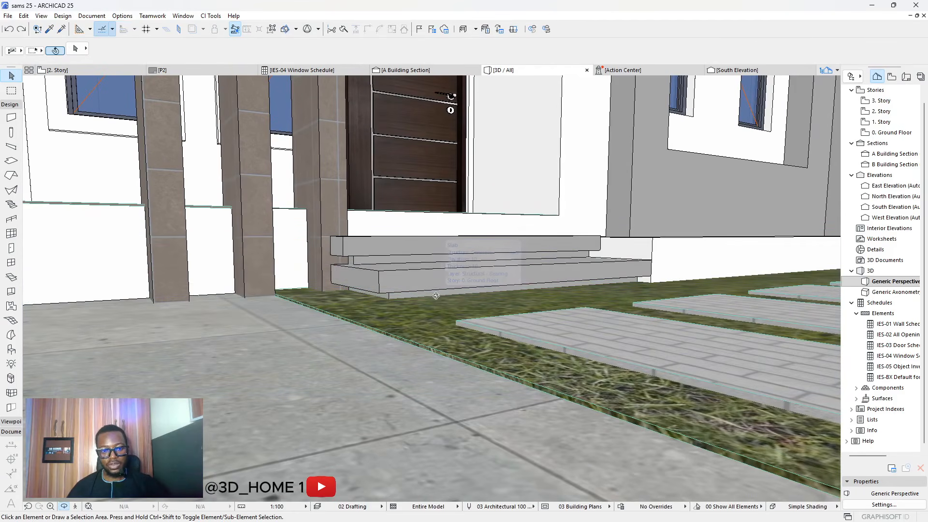
Step: Examine the entrance steps, their nosing strips and the tiled porch edge from several angles
drag(436, 268, 382, 244)
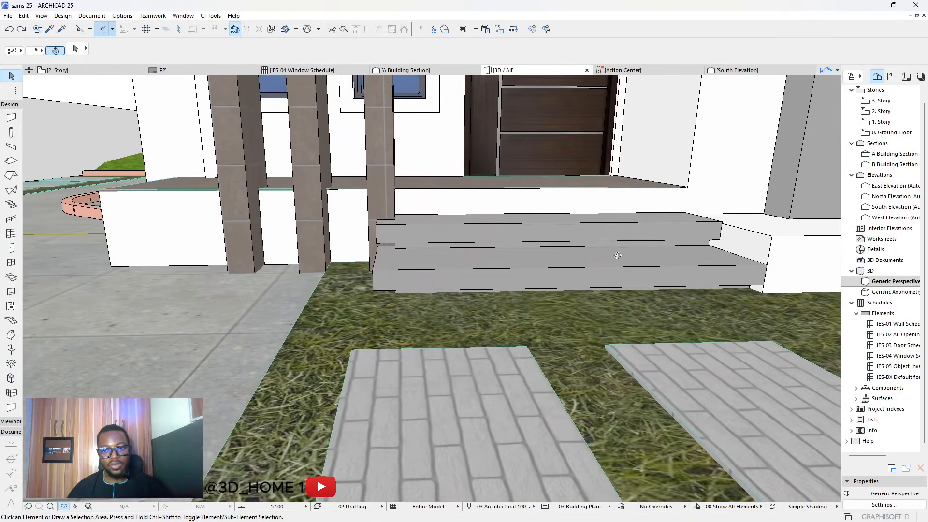
drag(353, 287, 439, 339)
scroll(399, 213, up, 2)
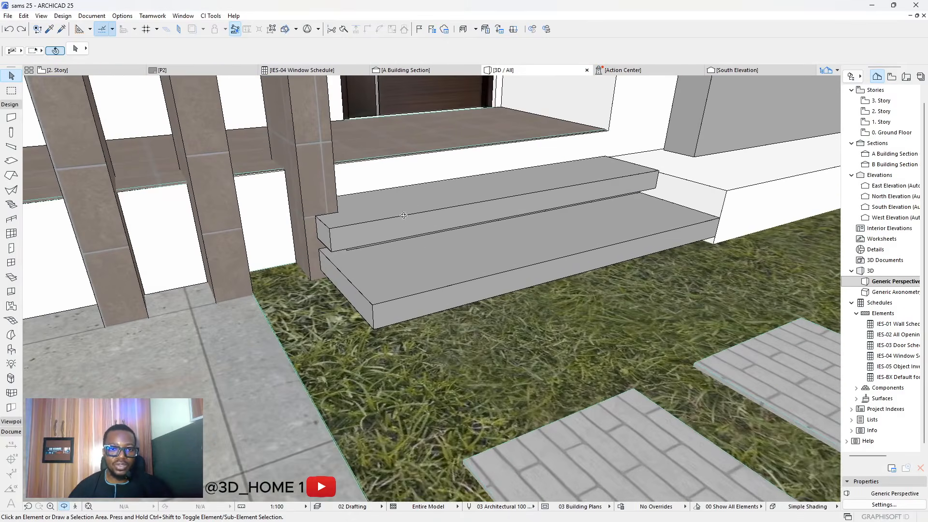
drag(369, 300, 427, 212)
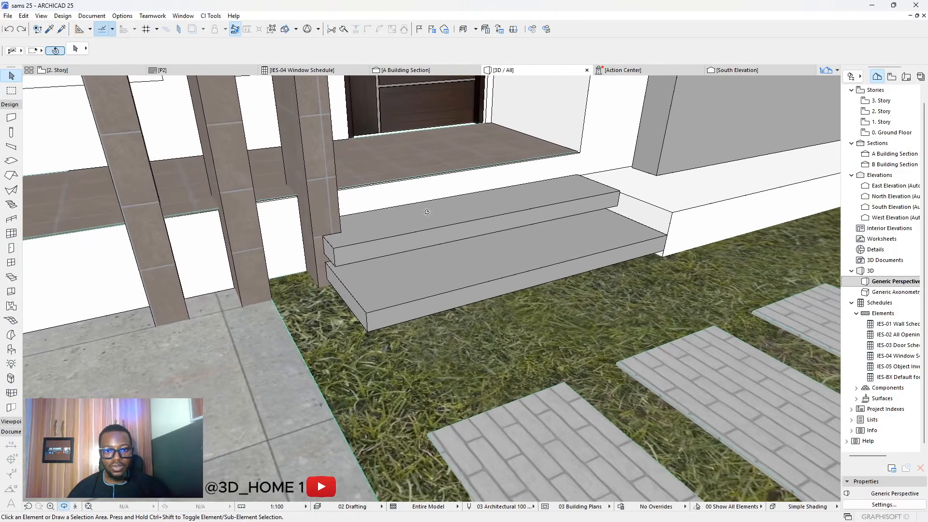
scroll(449, 193, down, 1)
scroll(473, 183, up, 3)
scroll(450, 249, down, 3)
shift+middle_drag(447, 255, 452, 262)
mouse_move(452, 262)
mouse_down()
mouse_move(399, 271)
mouse_move(435, 267)
mouse_up()
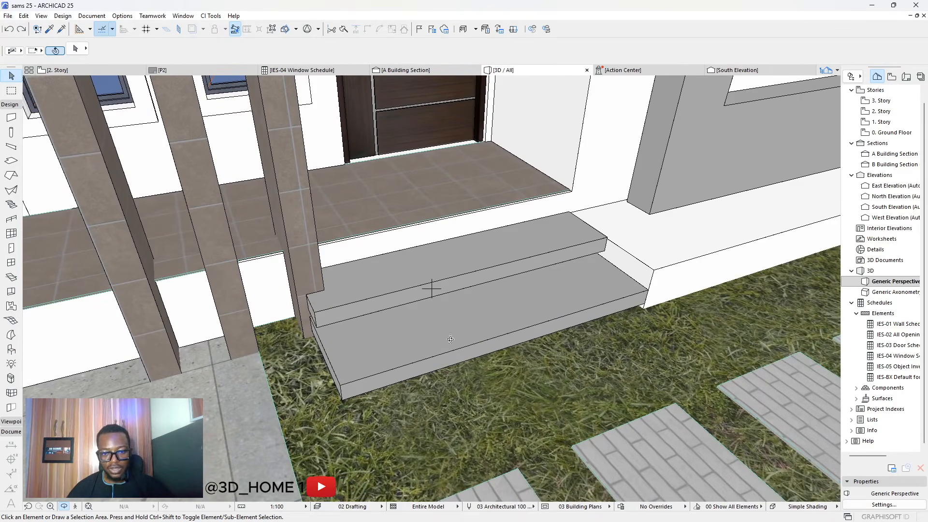
scroll(433, 260, up, 2)
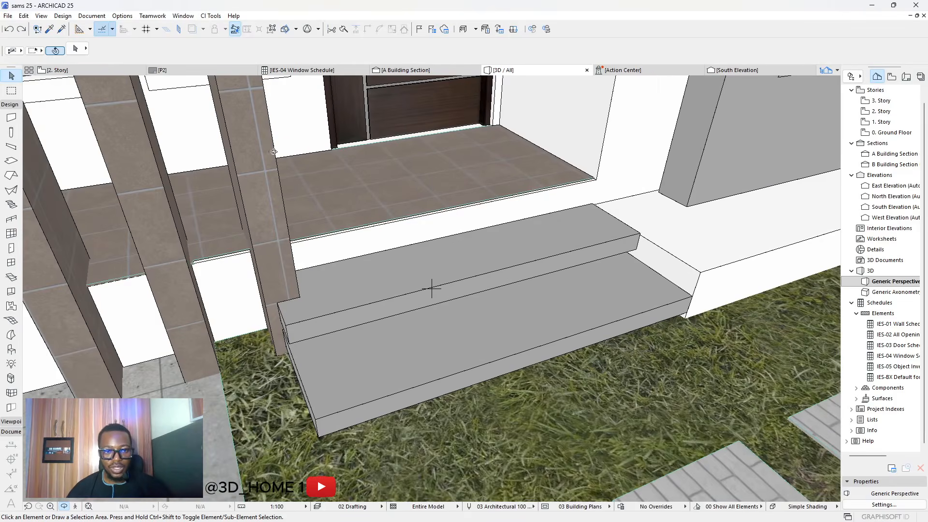
Step: Pick up the tiled porch floor's slab settings and draw a 100-thick rectangular nosing, about 1791 long, along its front edge
click(49, 30)
scroll(421, 228, up, 1)
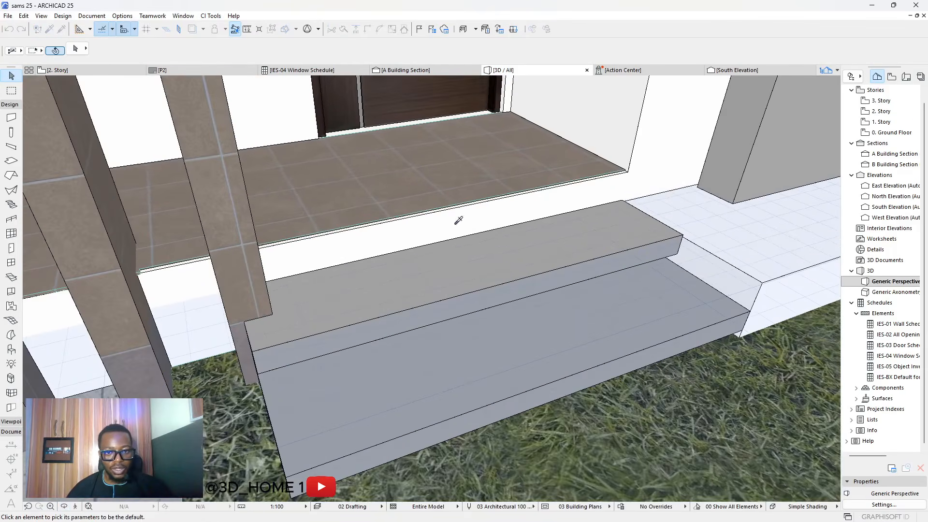
click(587, 170)
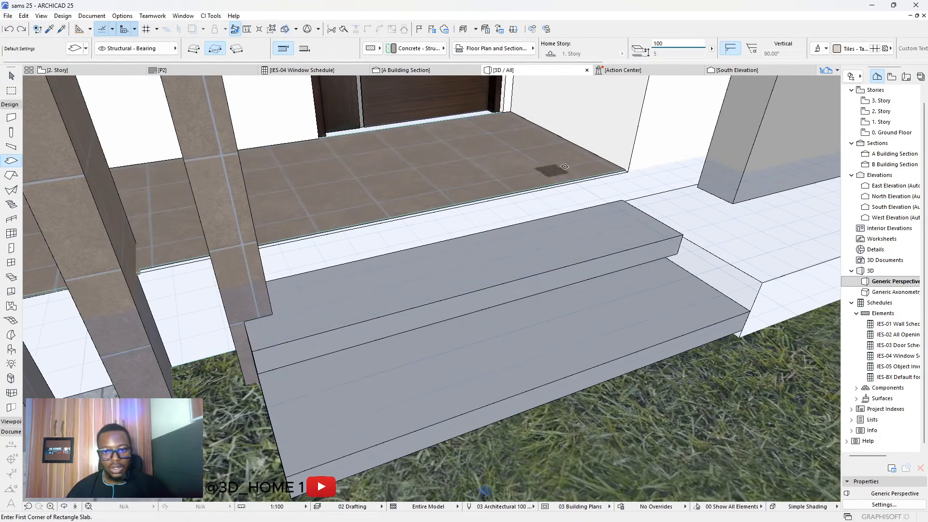
scroll(633, 168, up, 2)
click(630, 169)
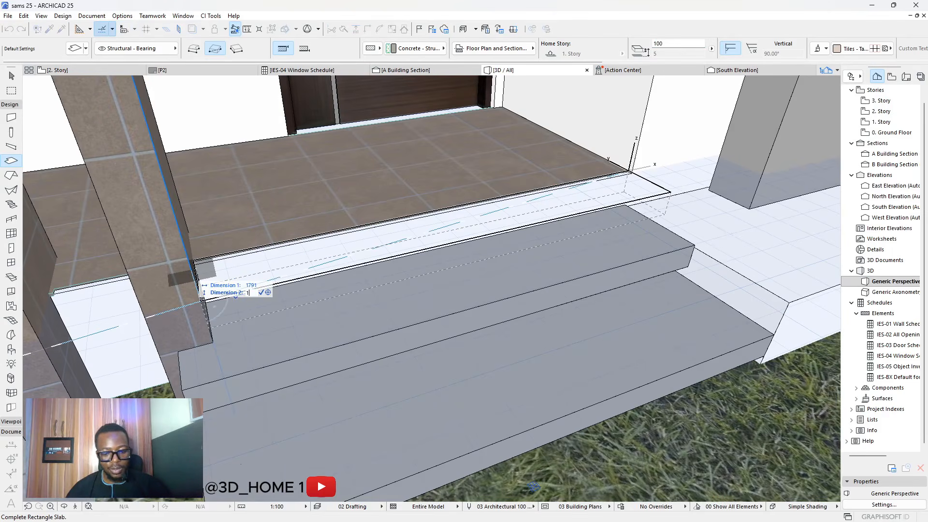
key(Return)
key(Escape)
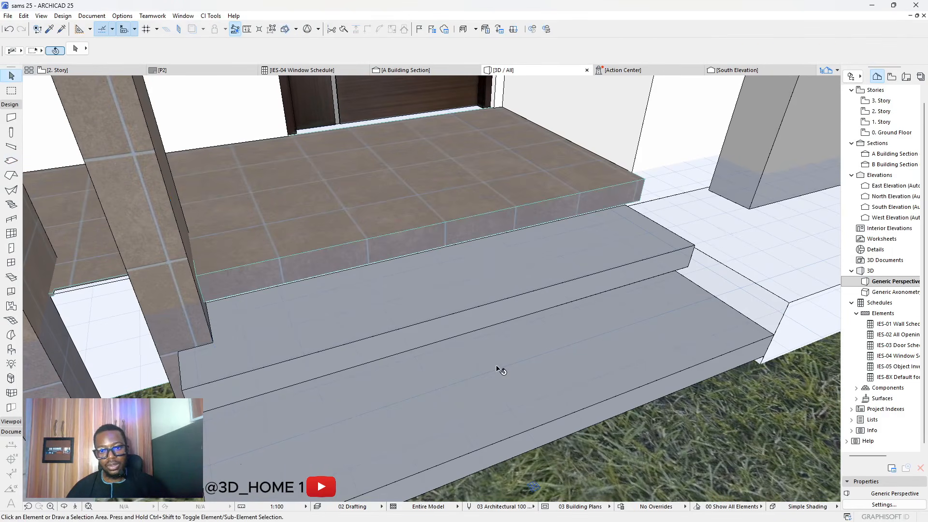
Step: Select all six slabs of the entrance steps and override their surfaces with Tiles - Tan 30x30
drag(492, 398, 613, 309)
drag(345, 312, 326, 342)
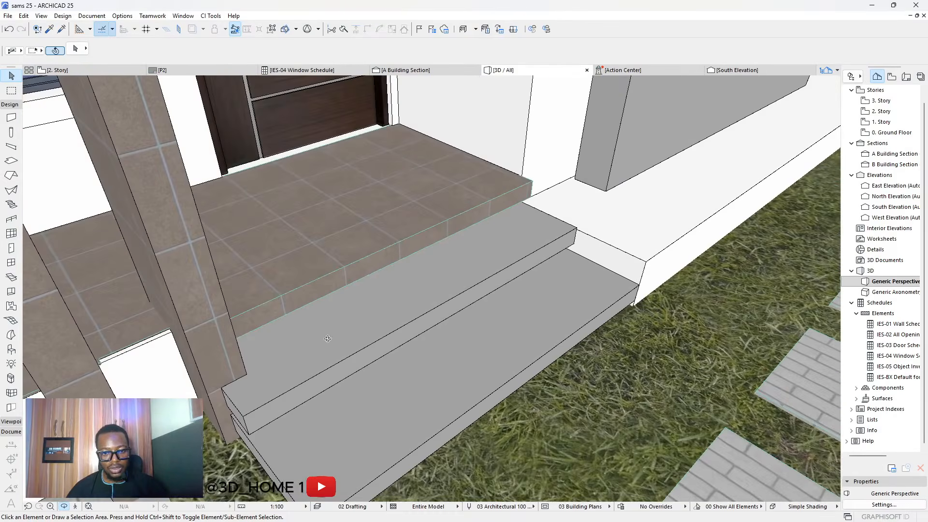
click(363, 301)
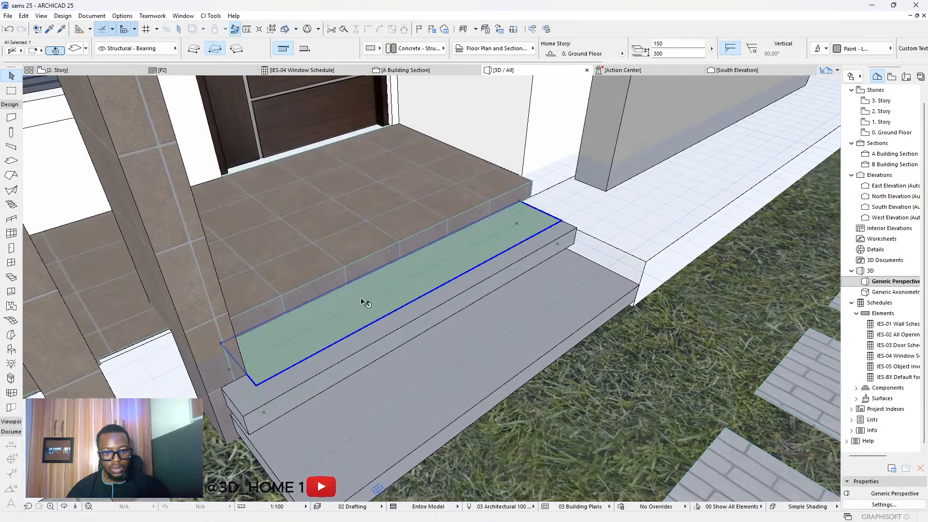
click(391, 333)
shift+click(274, 340)
shift+click(239, 398)
shift+click(290, 420)
shift+click(395, 473)
shift+click(267, 466)
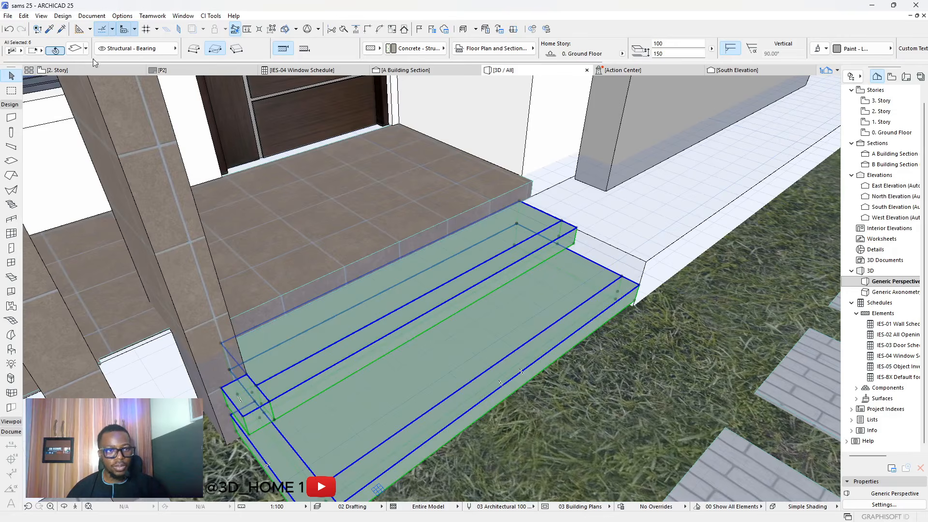
click(75, 49)
click(428, 290)
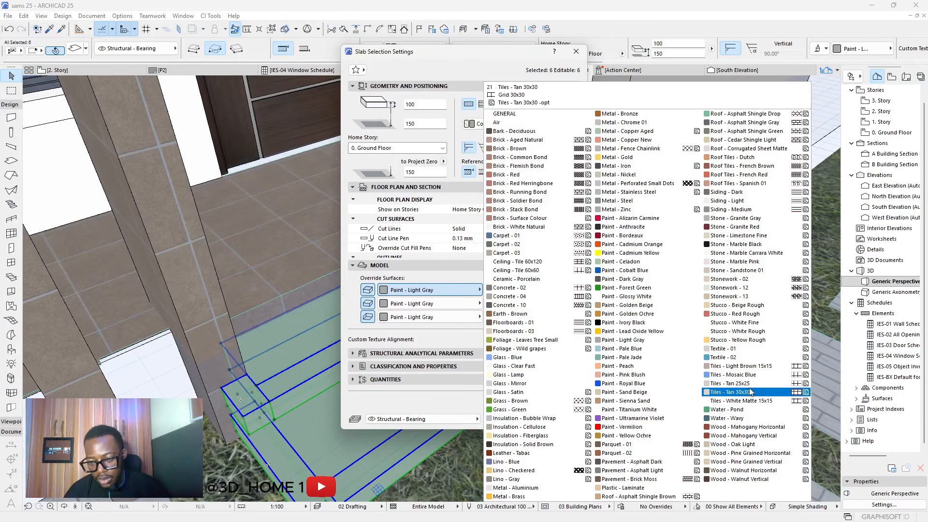
click(730, 392)
click(559, 418)
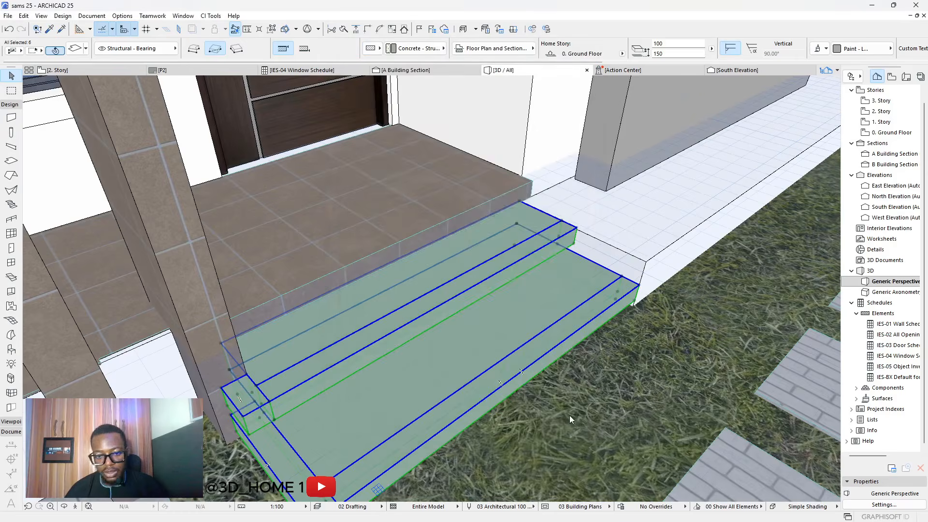
click(645, 407)
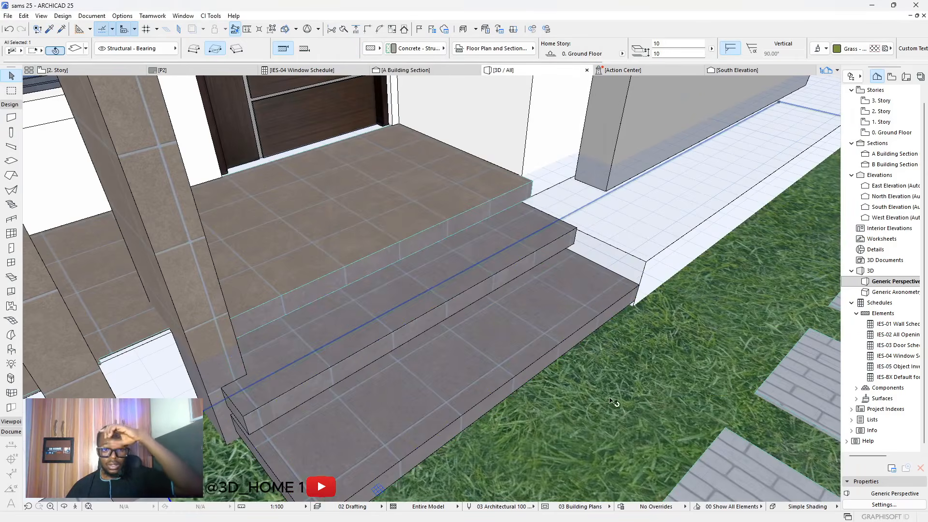
key(Escape)
Step: Examine the tiled steps and the underside of the porch nosing near the column
shift+middle_drag(531, 392, 143, 324)
click(283, 285)
key(Escape)
scroll(372, 313, up, 4)
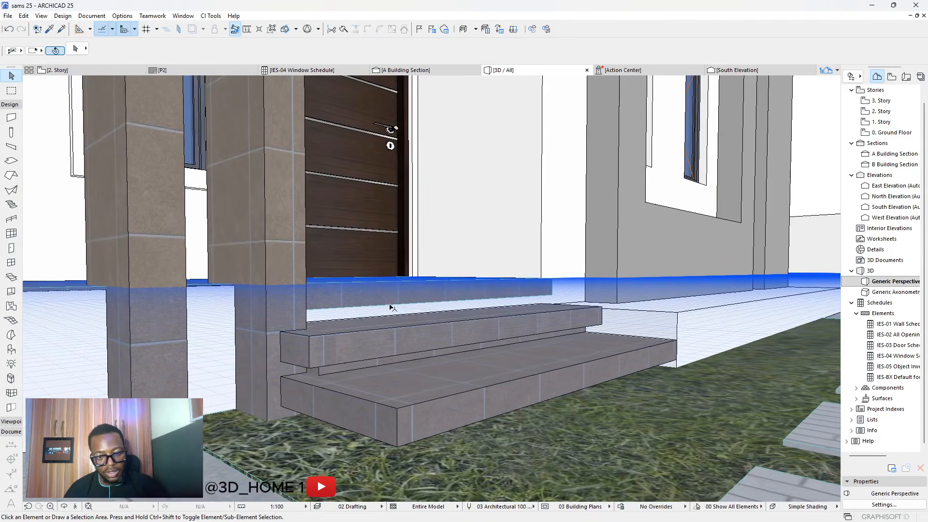
shift+middle_drag(391, 307, 243, 315)
scroll(350, 313, up, 5)
scroll(326, 321, down, 5)
mouse_move(326, 321)
shift+middle_down()
mouse_move(377, 342)
mouse_move(335, 339)
mouse_move(340, 328)
mouse_move(328, 329)
shift+middle_up()
scroll(378, 342, up, 4)
scroll(340, 328, up, 4)
Step: Pick up the porch nosing's slab settings and draw a small rectangular slab on the upper step beneath the nosing, beside the column
key(shift+g)
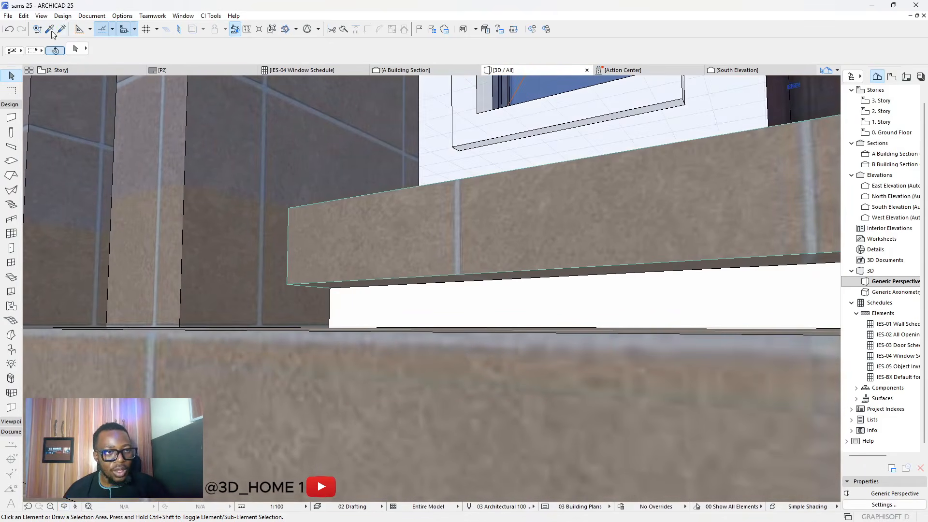
alt+click(493, 248)
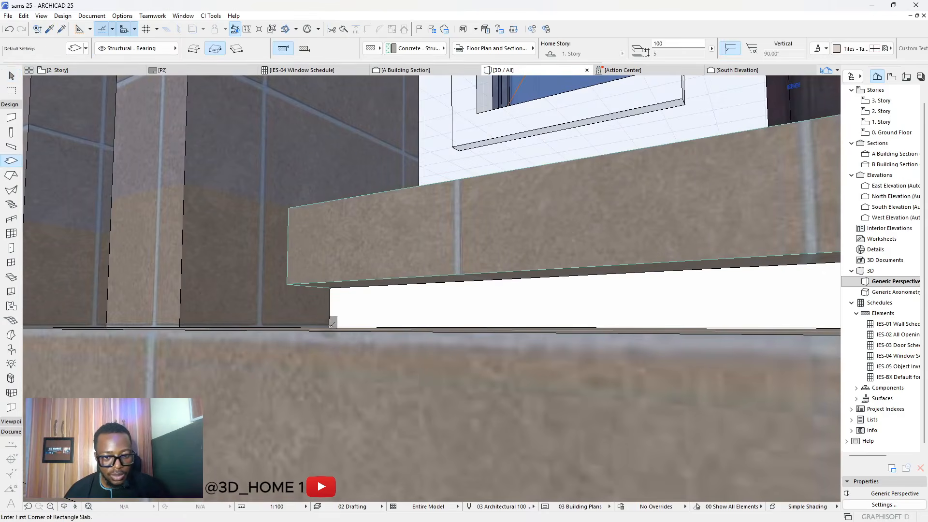
scroll(332, 323, up, 2)
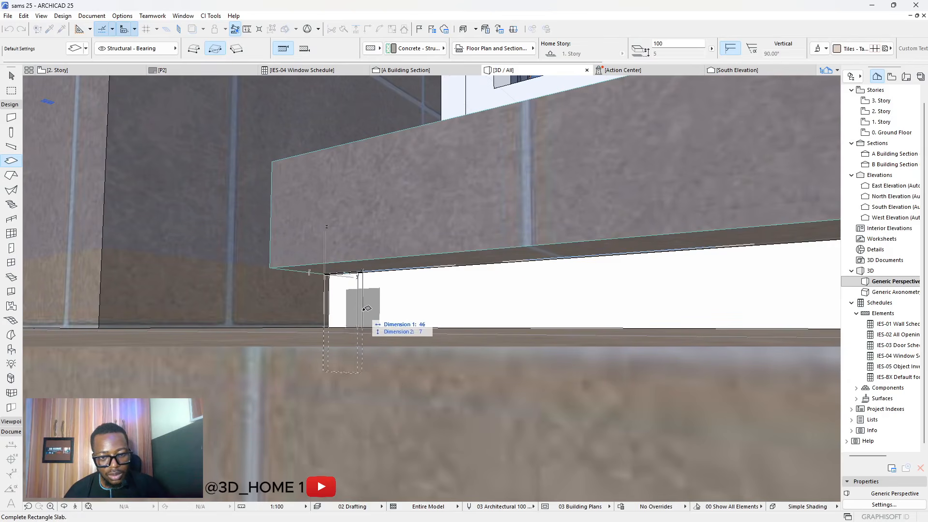
click(406, 289)
shift+middle_drag(406, 288, 345, 334)
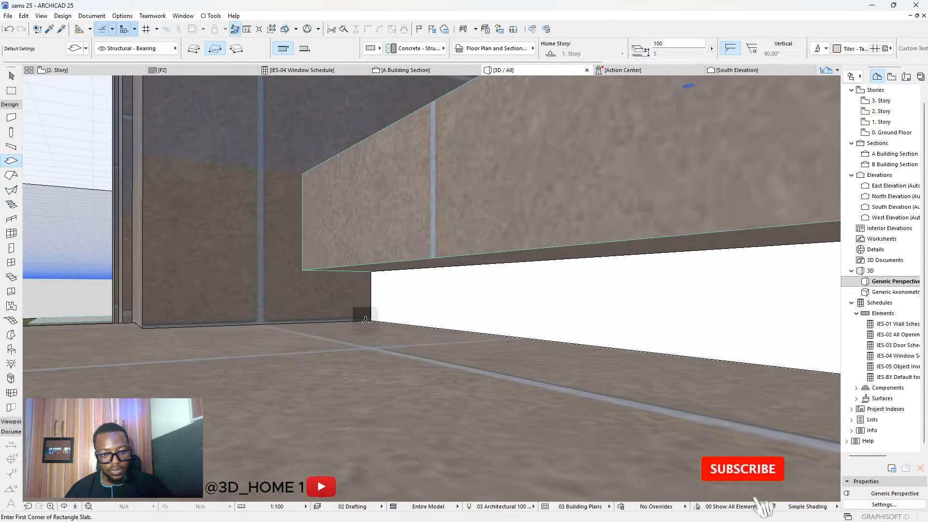
click(364, 321)
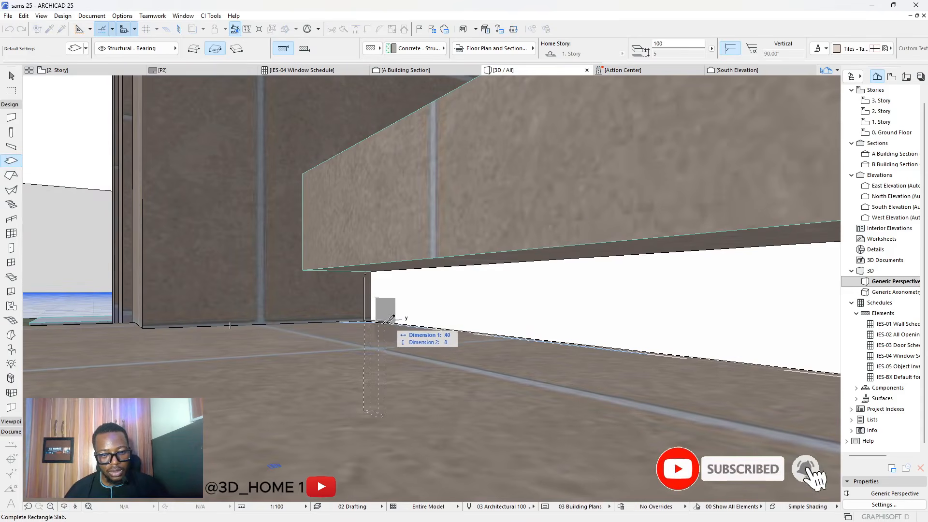
click(418, 336)
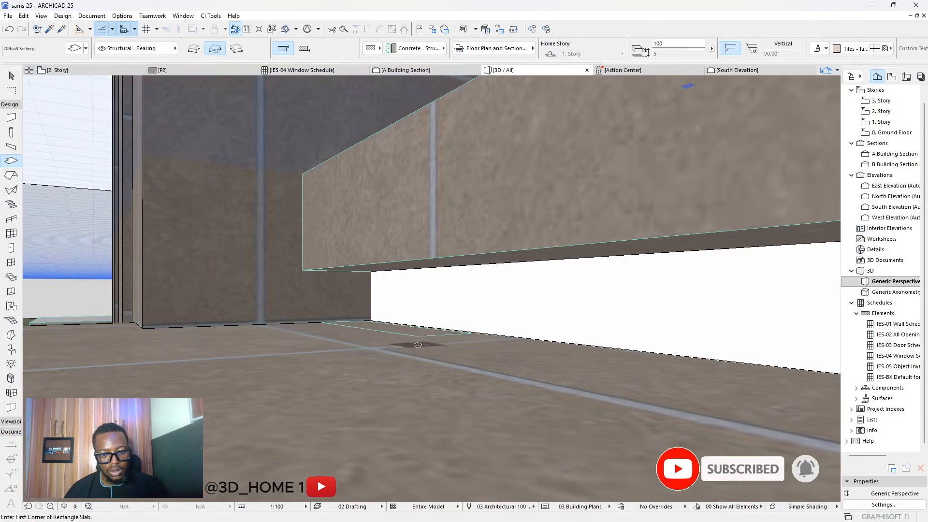
key(Escape)
Step: Raise the small slab vertically until it stands above the porch nosing, at a top elevation of about 532
click(419, 337)
click(419, 339)
scroll(418, 334, down, 3)
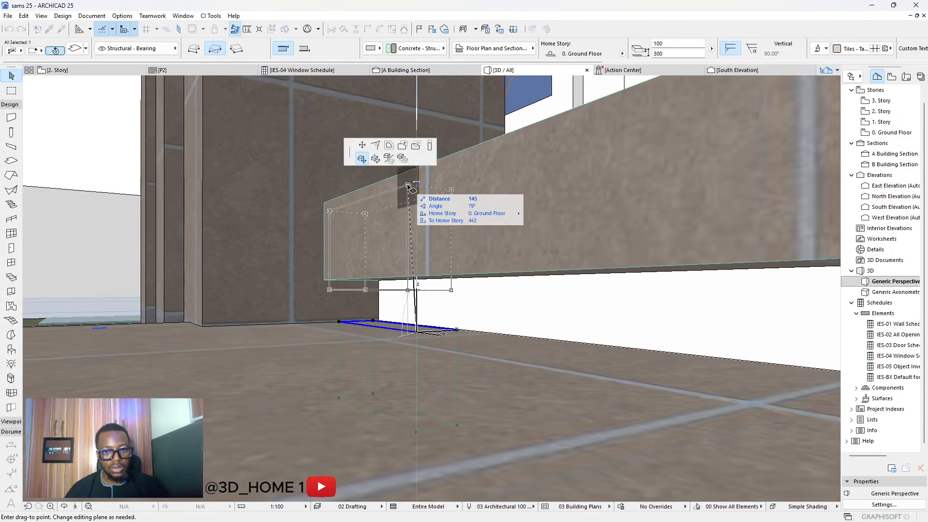
click(425, 100)
key(Escape)
Step: Stretch the raised slab's bottom downward to a thickness of about 244
shift+middle_drag(448, 252, 366, 276)
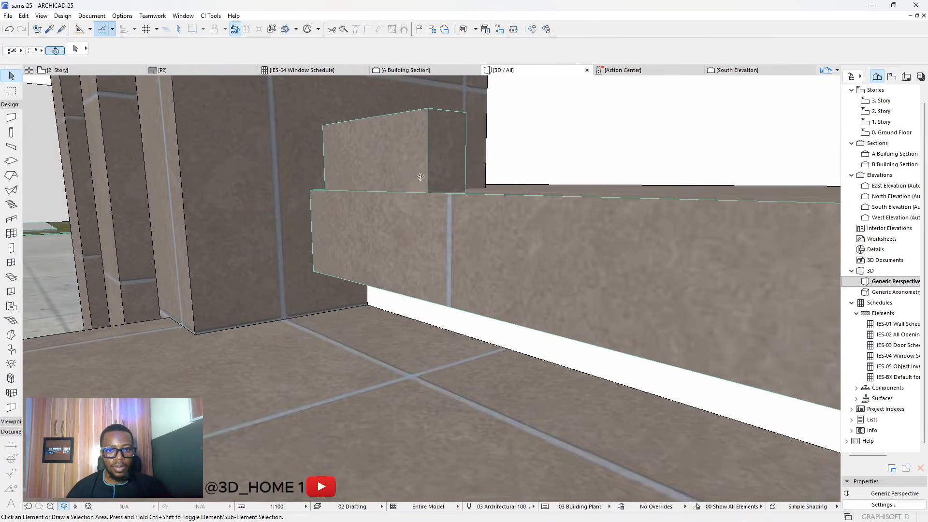
click(440, 176)
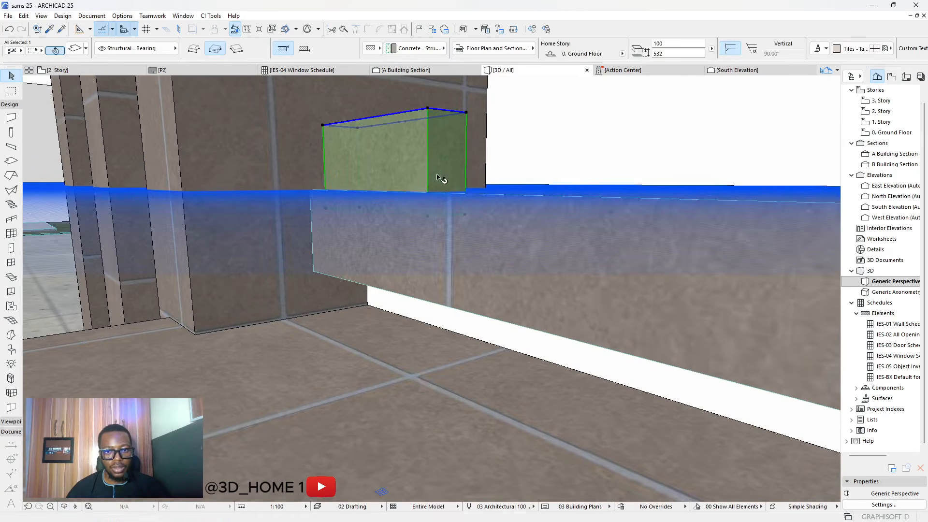
click(428, 215)
click(430, 147)
click(435, 359)
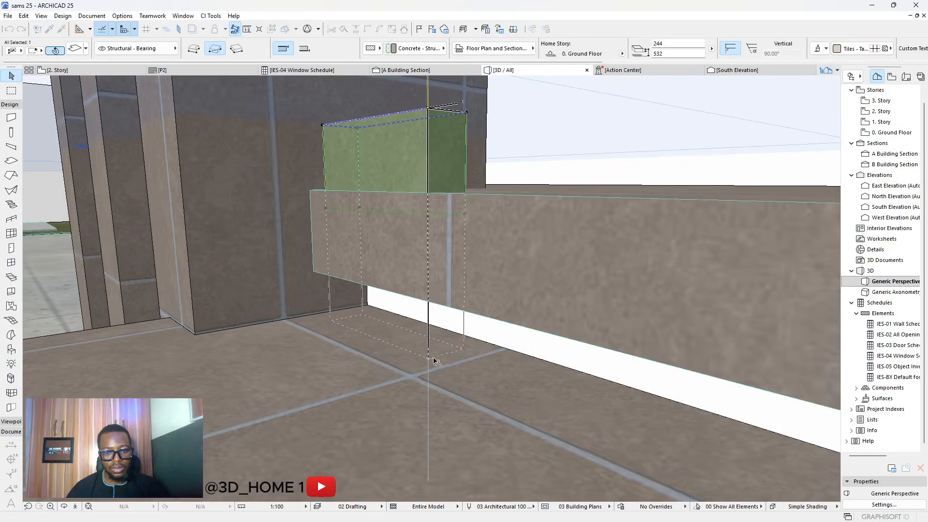
Step: Offset the slab's short end edge along the porch front to the far end, and adjust it to line up there
shift+middle_drag(455, 228, 420, 377)
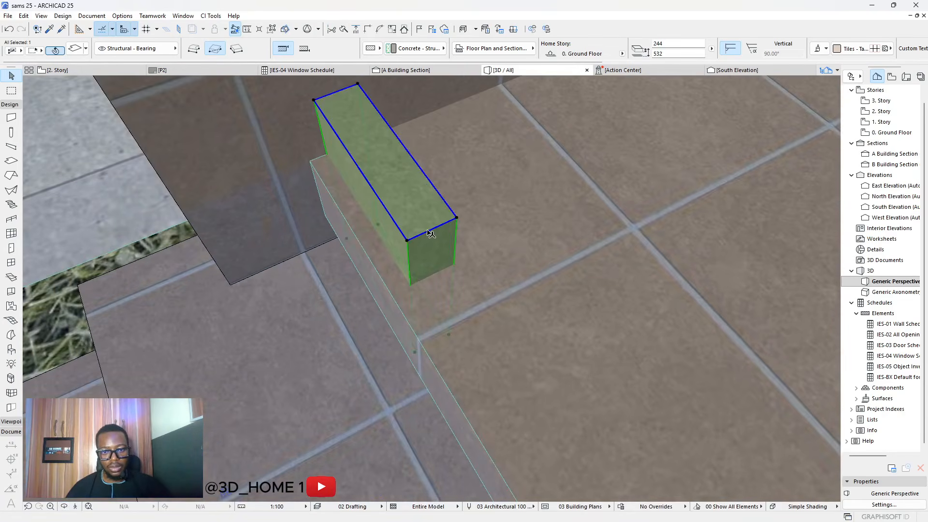
click(427, 232)
scroll(438, 271, down, 5)
scroll(440, 269, down, 8)
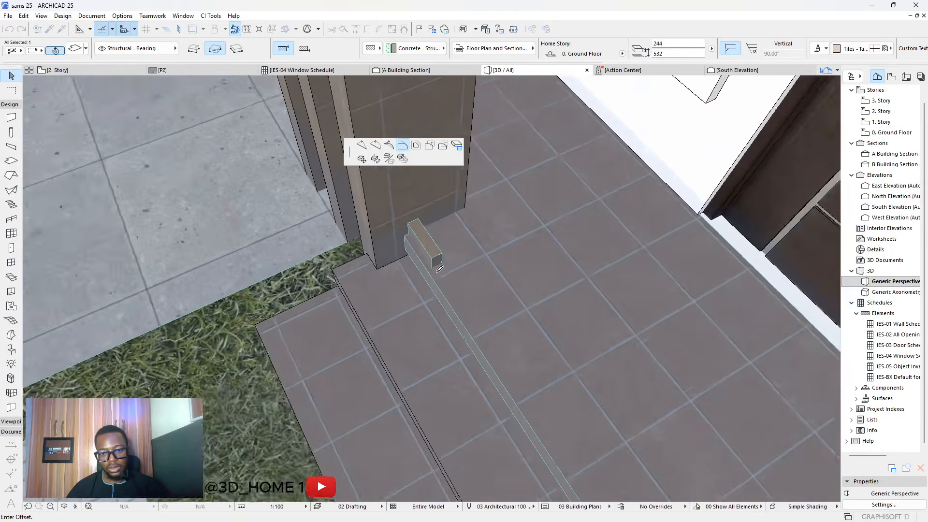
scroll(535, 350, up, 10)
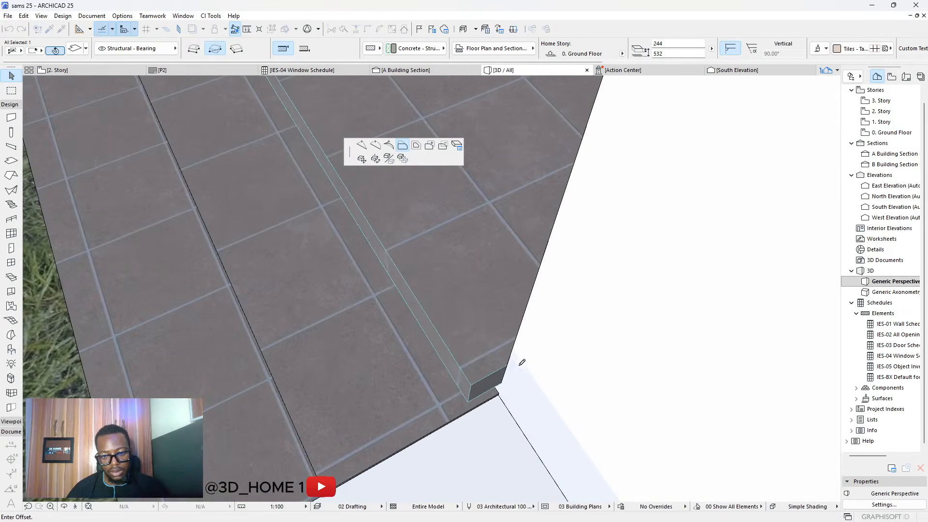
click(506, 366)
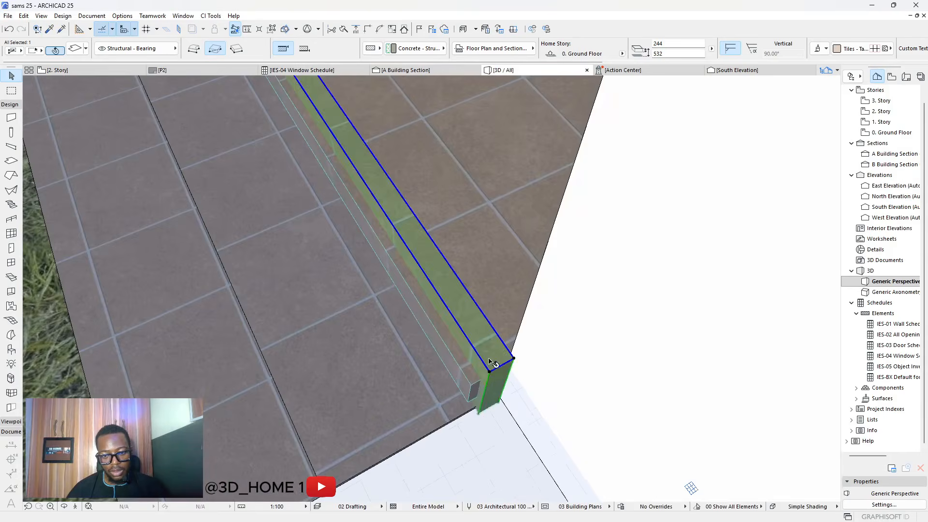
scroll(503, 372, up, 2)
click(503, 373)
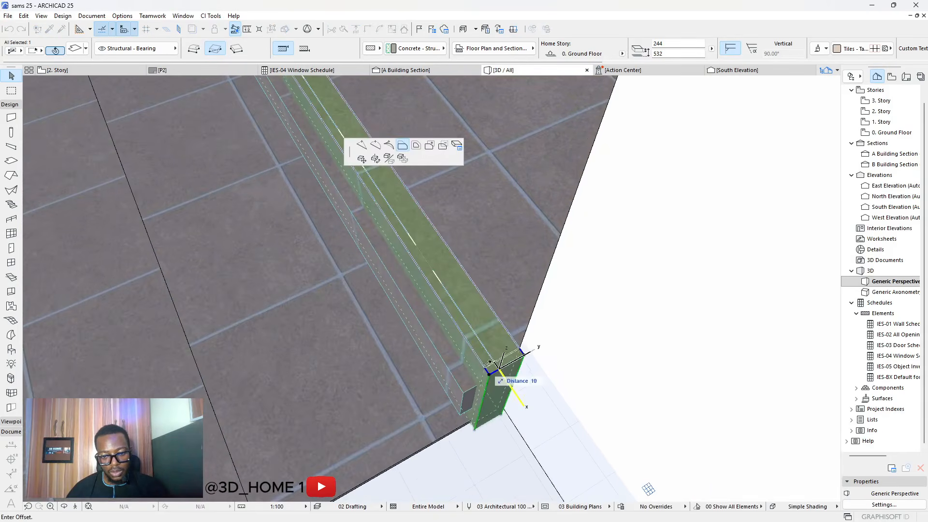
click(476, 368)
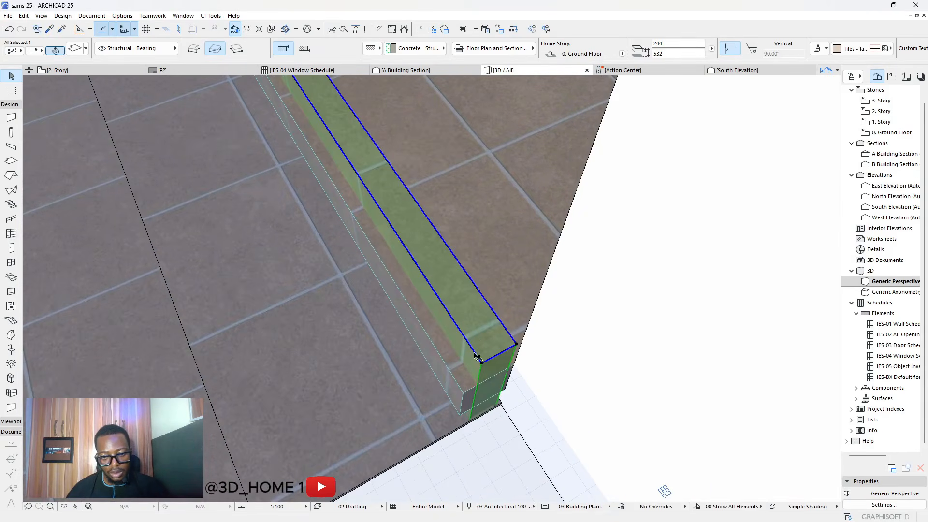
Step: Offset the slab's long front edge inward to narrow it into a thin riser strip along the porch
click(479, 356)
scroll(503, 352, up, 3)
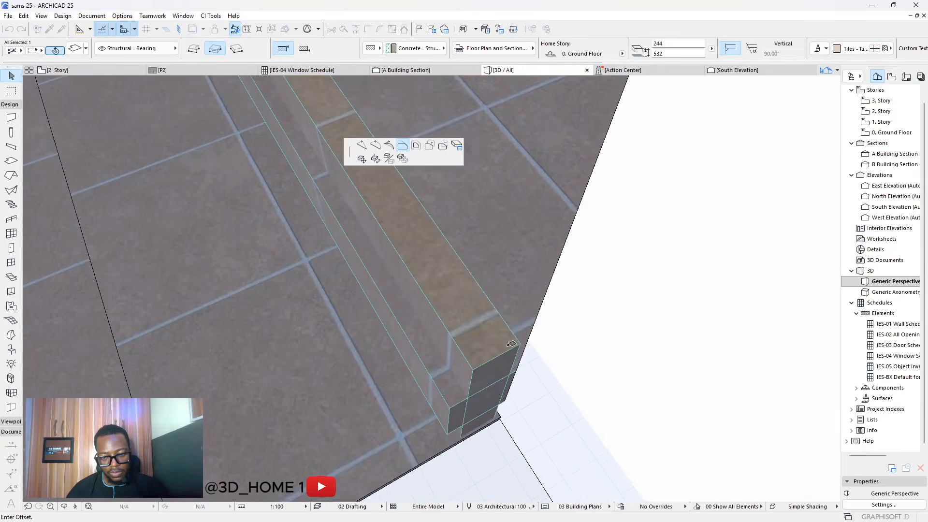
scroll(523, 348, up, 2)
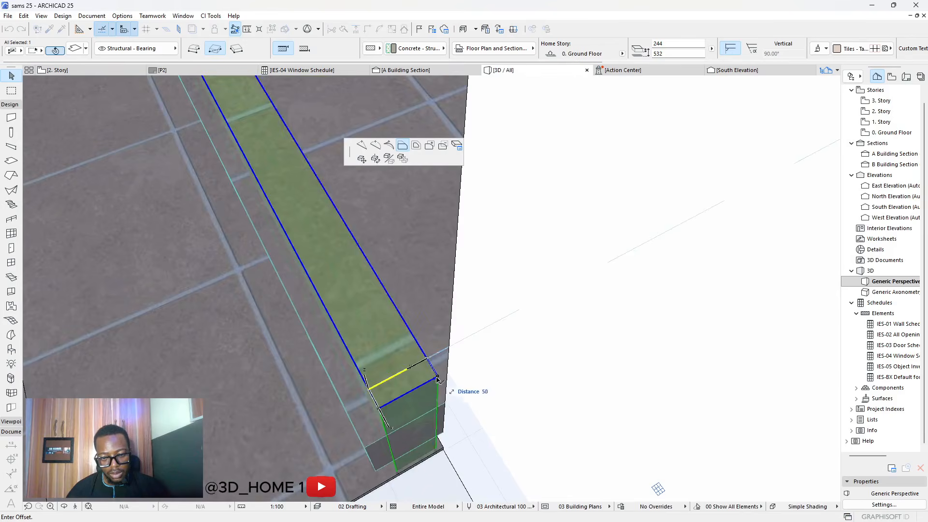
click(435, 386)
Step: Lower the riser strip's top to the underside of the porch nosing, leaving a thickness of about 67
scroll(436, 381, up, 3)
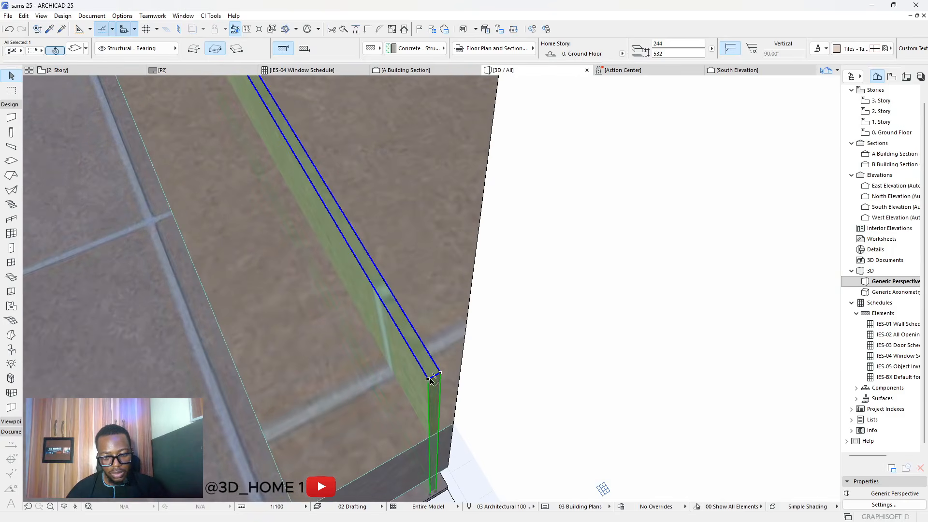
click(429, 380)
shift+middle_drag(431, 442, 654, 267)
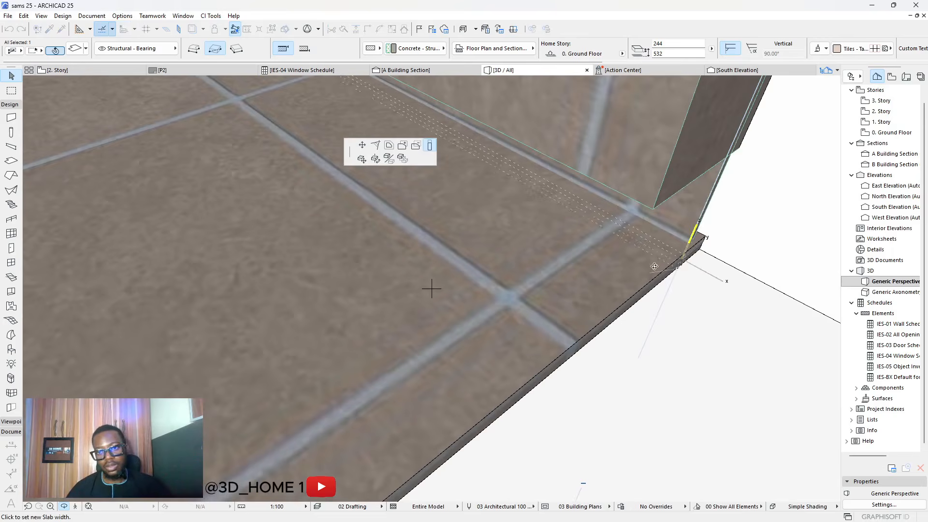
click(729, 158)
Step: Move the riser strip by its lower end corner onto the bottom inner corner of the tread below the porch nosing
shift+middle_drag(612, 262, 569, 273)
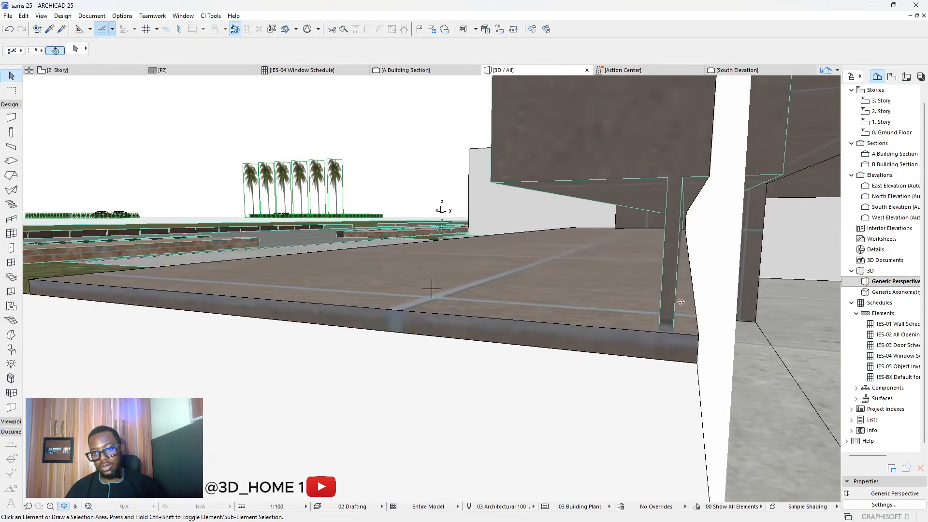
click(665, 333)
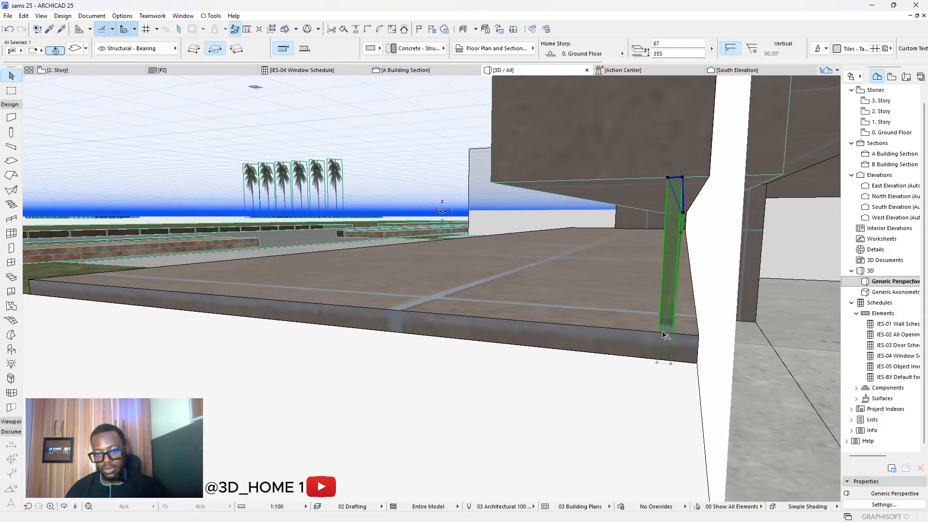
click(658, 363)
click(670, 364)
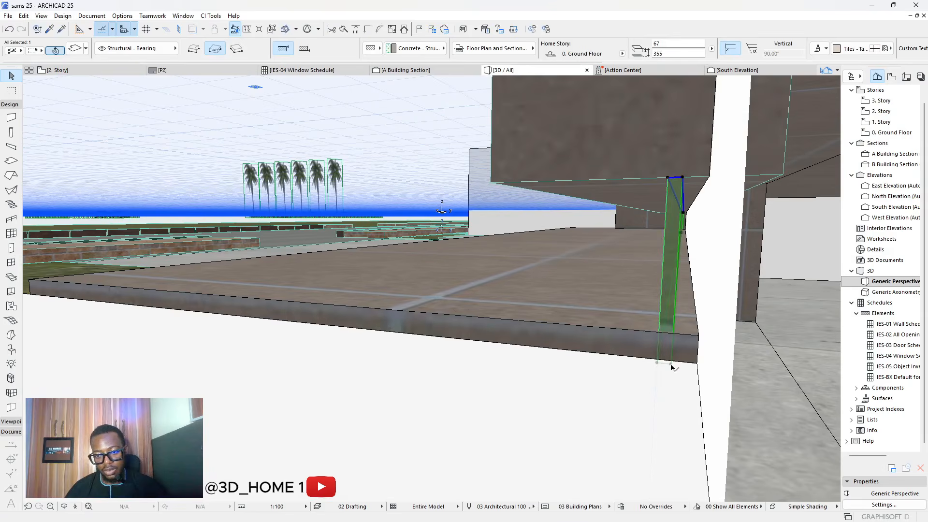
click(363, 161)
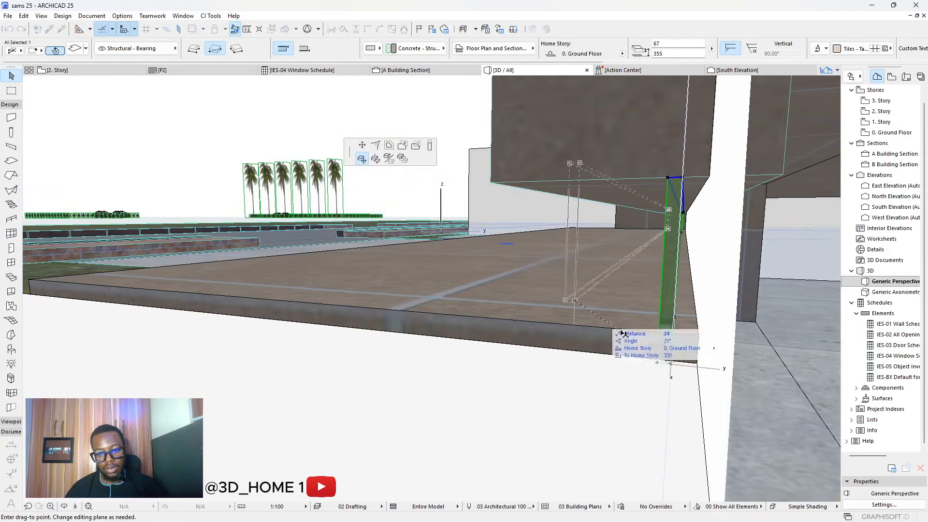
click(697, 364)
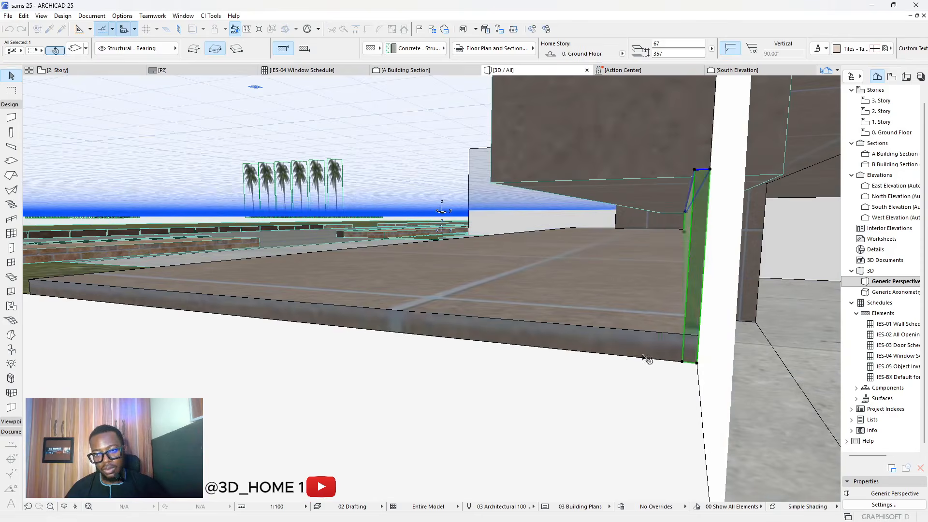
key(Escape)
Step: Examine the entrance steps from the front and side, checking the riser strip's fit beneath the porch nosing
shift+middle_drag(516, 324, 698, 285)
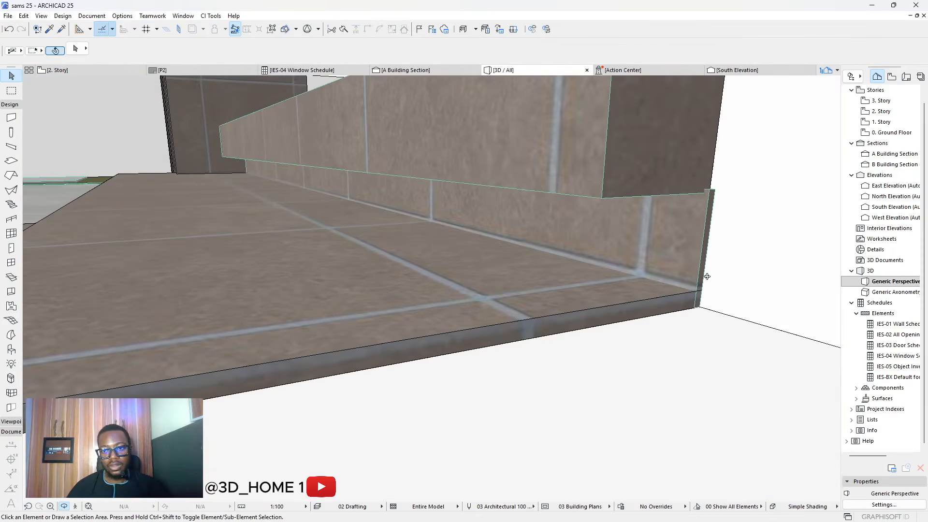
scroll(678, 284, down, 8)
shift+middle_drag(350, 294, 708, 311)
scroll(487, 292, up, 6)
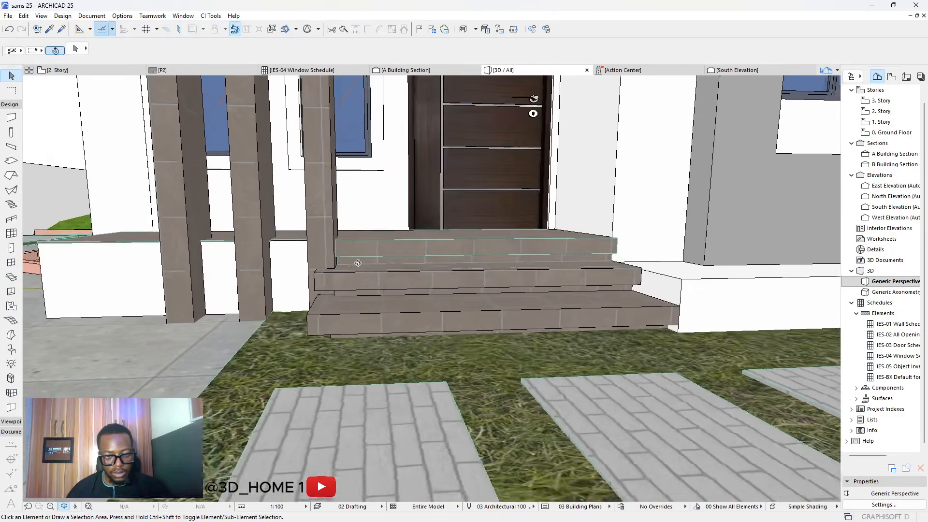
scroll(210, 285, up, 3)
scroll(530, 289, up, 6)
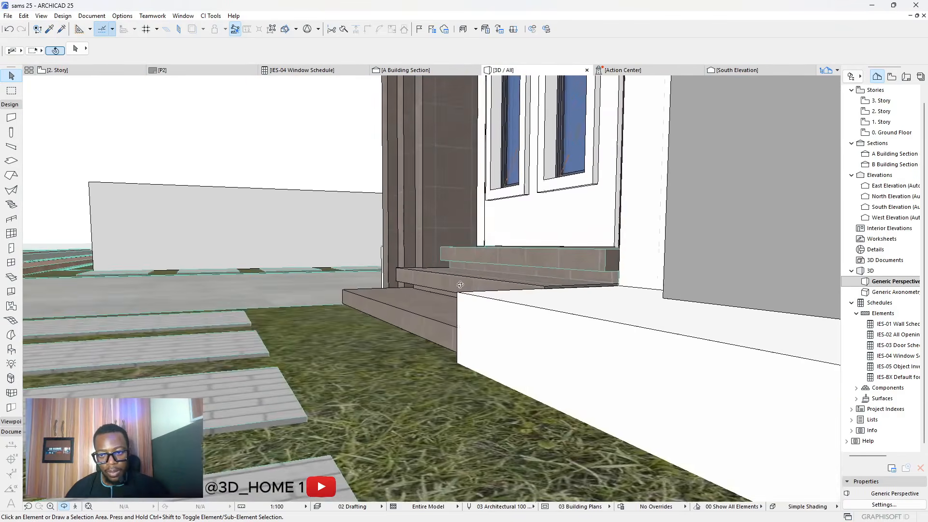
scroll(601, 275, up, 3)
scroll(590, 307, down, 4)
middle_drag(599, 311, 593, 346)
scroll(593, 353, up, 5)
scroll(593, 354, down, 4)
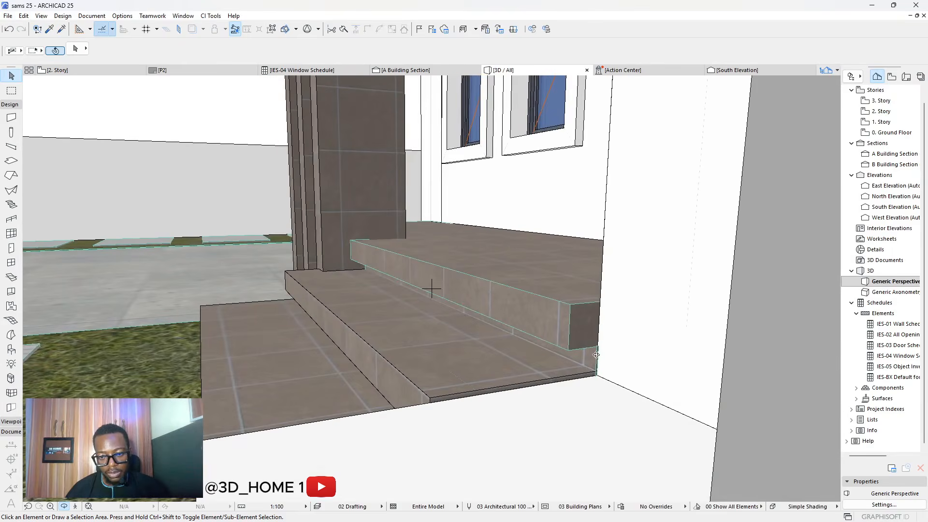
Step: Offset the riser strip's short end edge outward beyond the back edge of the porch nosing's end face
click(597, 353)
scroll(599, 349, up, 2)
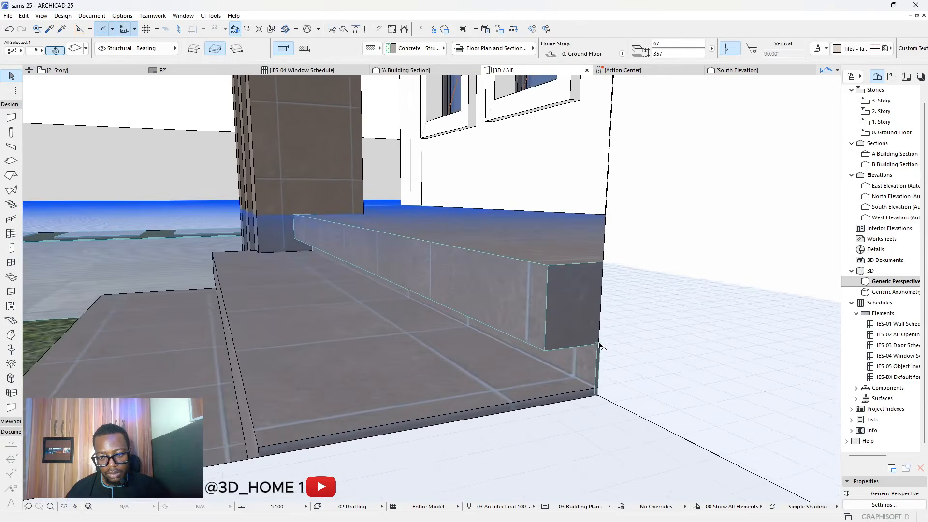
scroll(600, 347, up, 3)
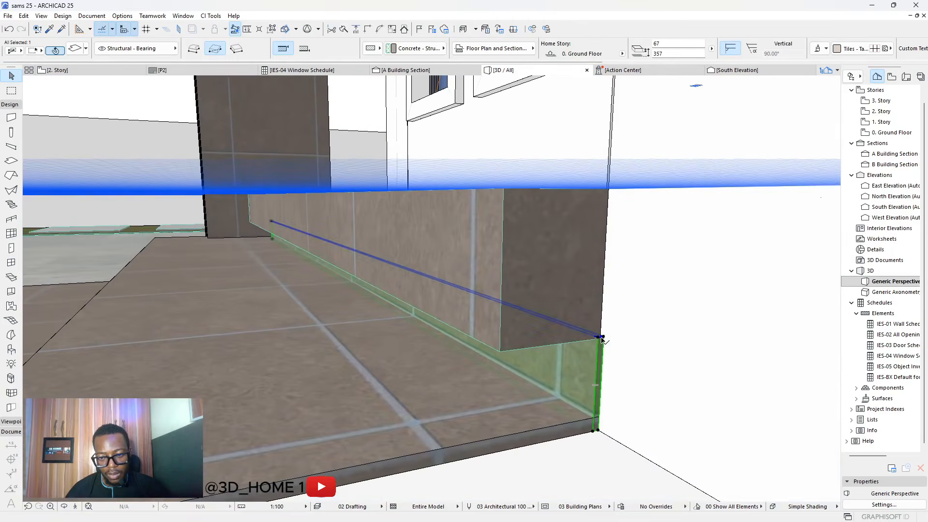
click(600, 338)
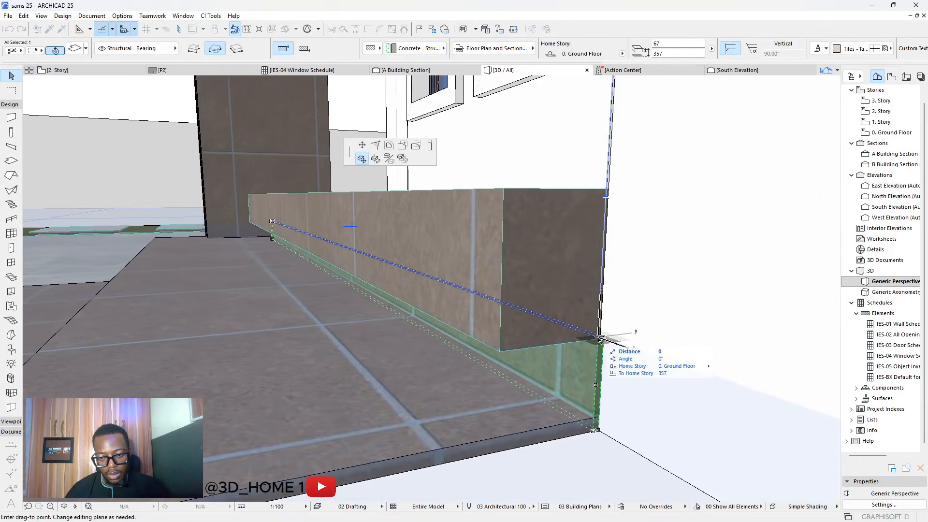
scroll(600, 338, up, 4)
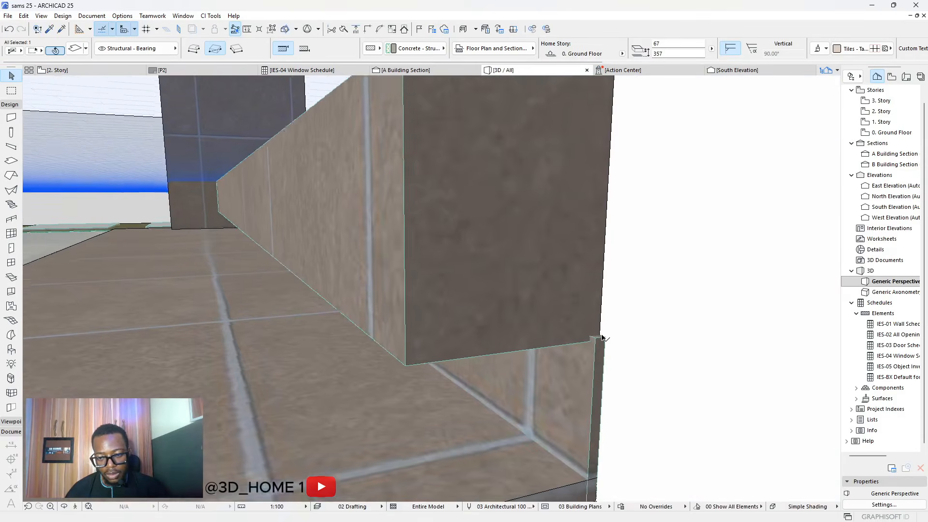
scroll(603, 338, up, 2)
click(602, 338)
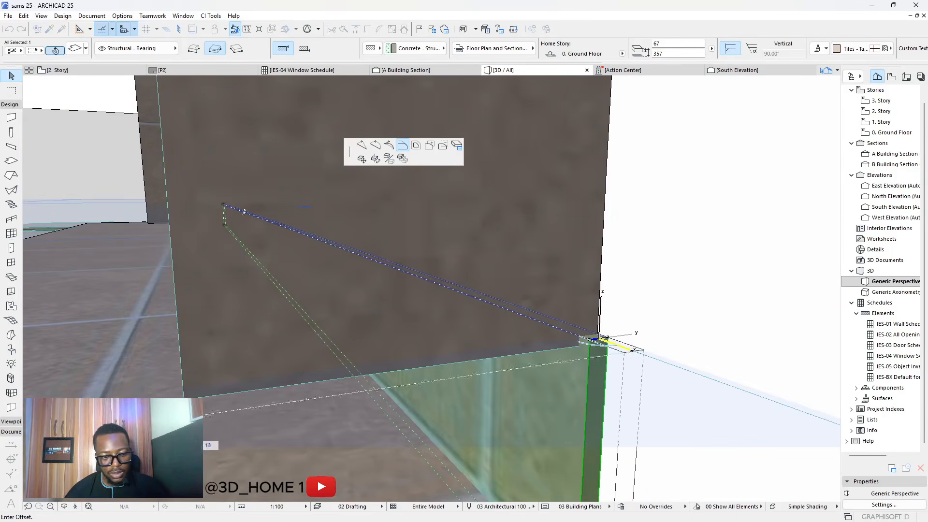
key(Return)
key(Escape)
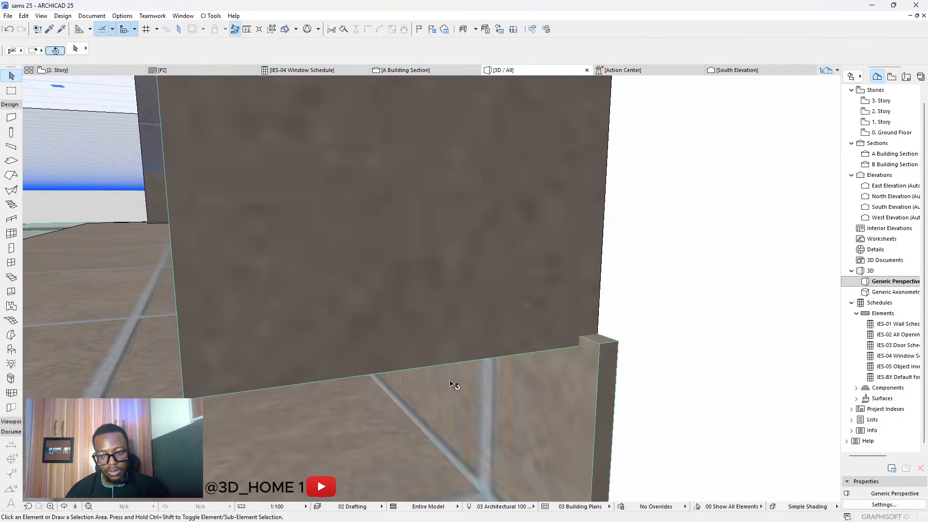
Step: Offset the riser strip's end edge back by about 6 to line up with the nosing's end corner
click(604, 347)
click(603, 339)
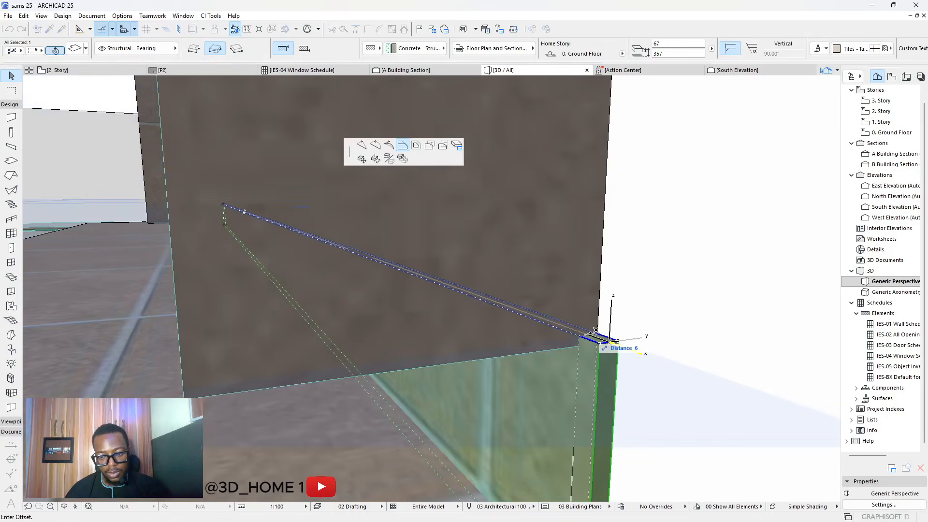
click(595, 333)
Step: Review the finished entrance steps up close and the whole house front from several angles along the street
shift+middle_drag(441, 357, 678, 297)
scroll(678, 297, down, 5)
shift+middle_drag(571, 351, 710, 359)
shift+middle_drag(516, 346, 532, 321)
scroll(530, 323, down, 8)
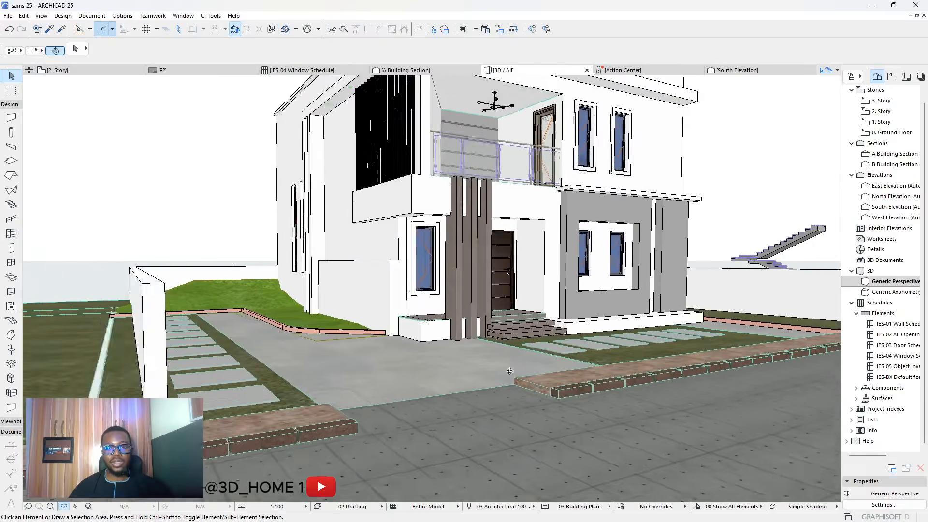
shift+middle_drag(501, 366, 548, 355)
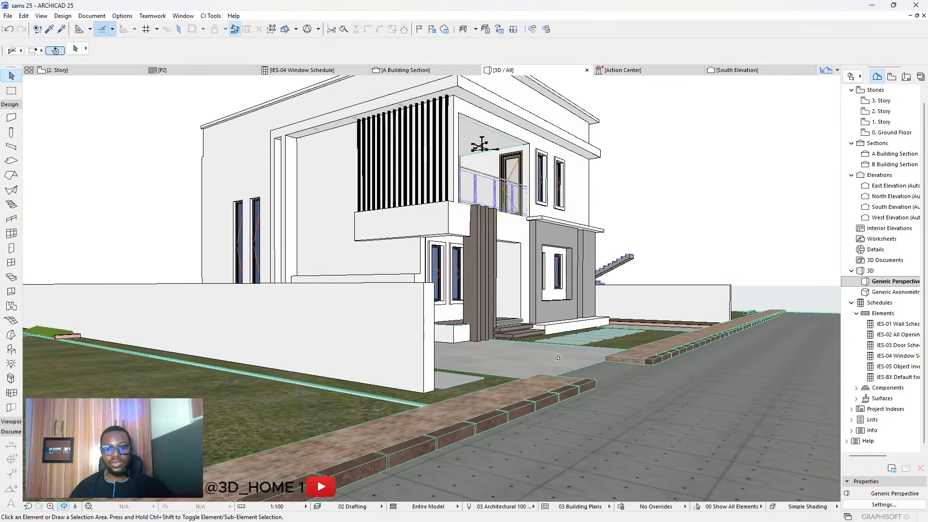
shift+middle_drag(557, 312, 513, 347)
scroll(534, 273, up, 10)
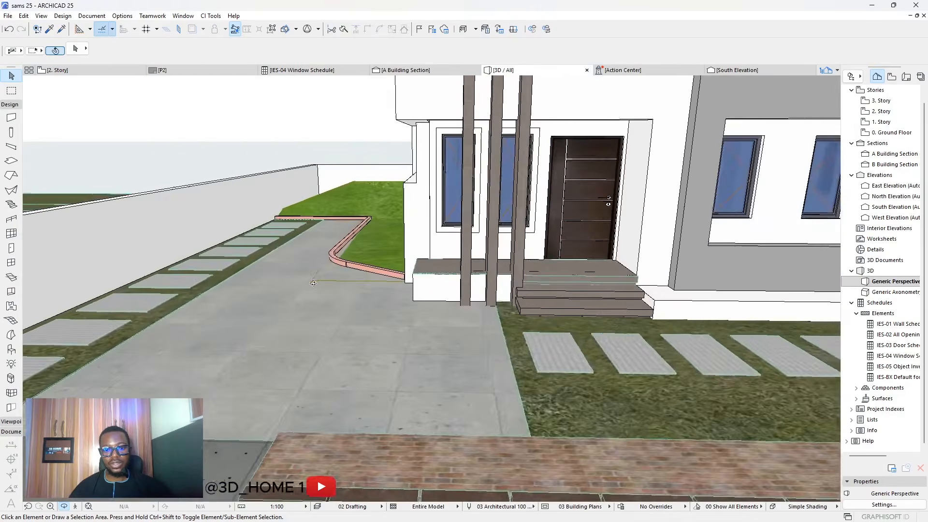
shift+middle_drag(313, 283, 309, 251)
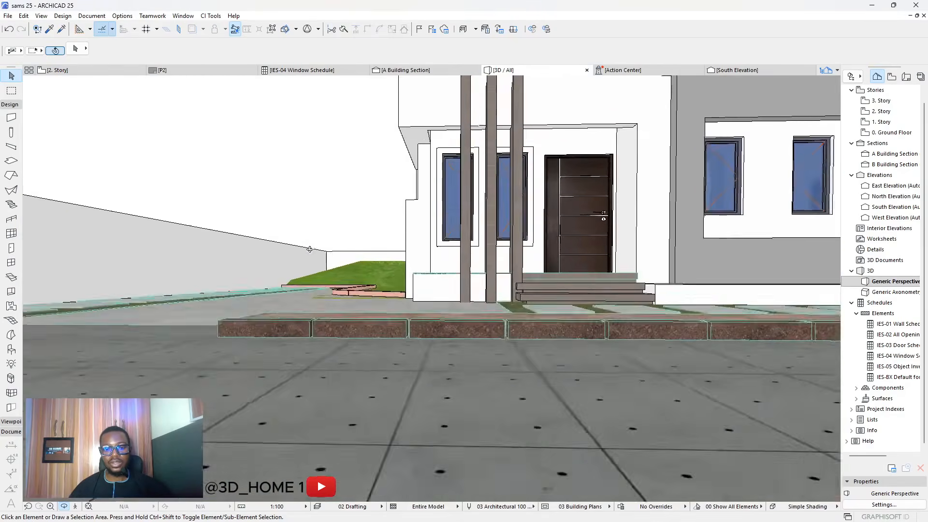
scroll(370, 353, down, 3)
drag(370, 353, 490, 337)
scroll(601, 204, up, 1)
scroll(596, 201, up, 2)
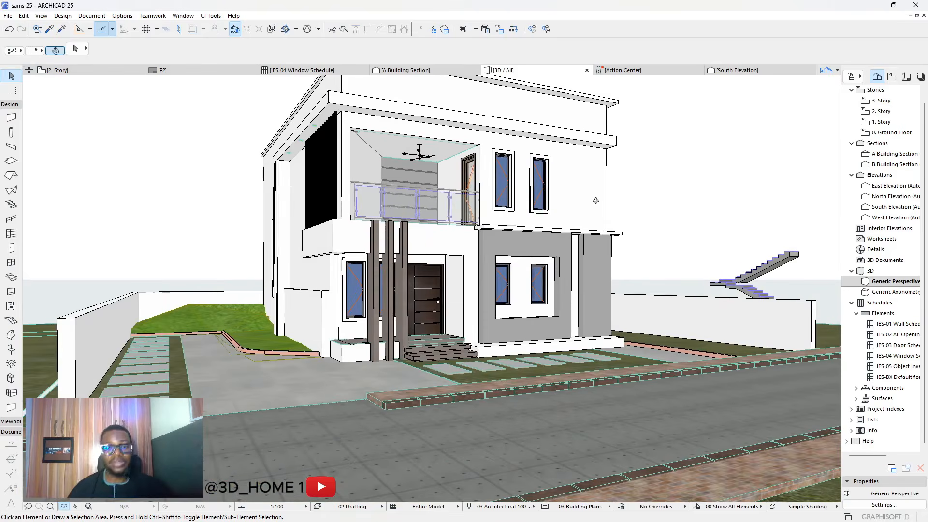
scroll(496, 291, down, 1)
drag(496, 291, 448, 286)
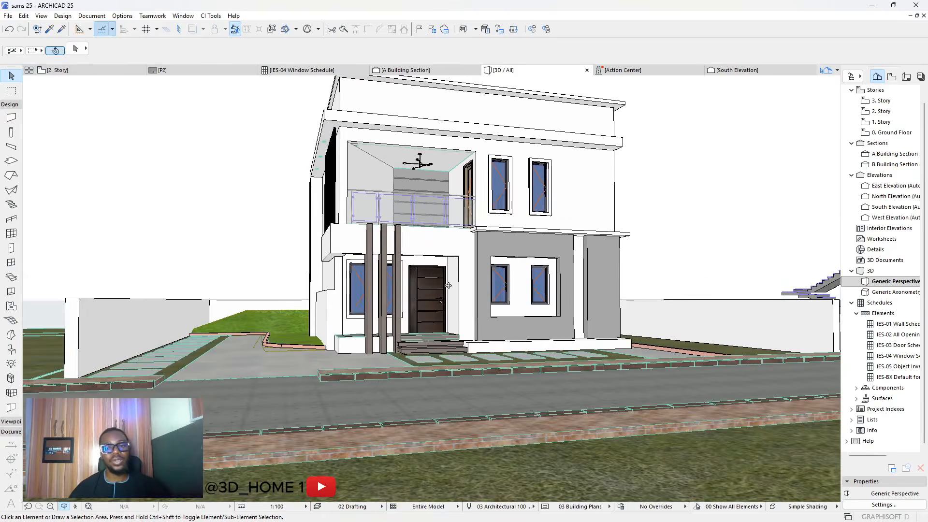
scroll(405, 288, up, 1)
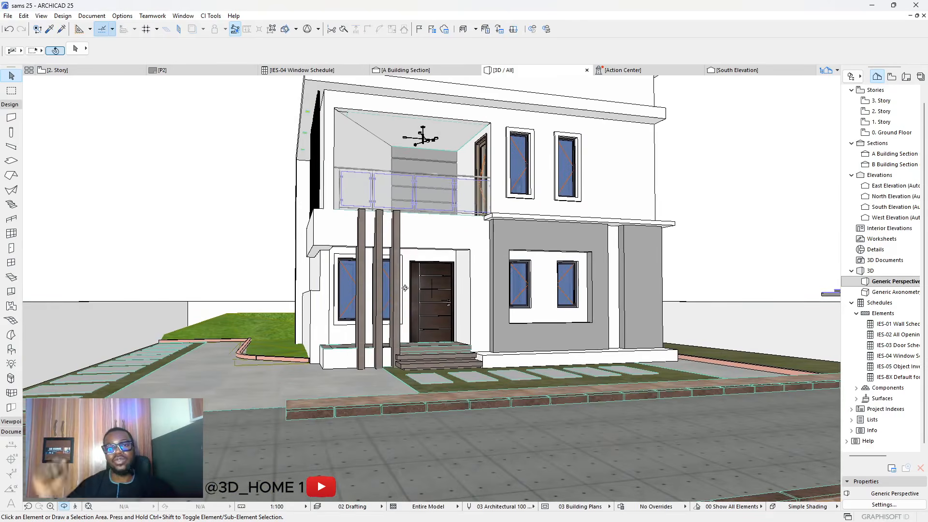